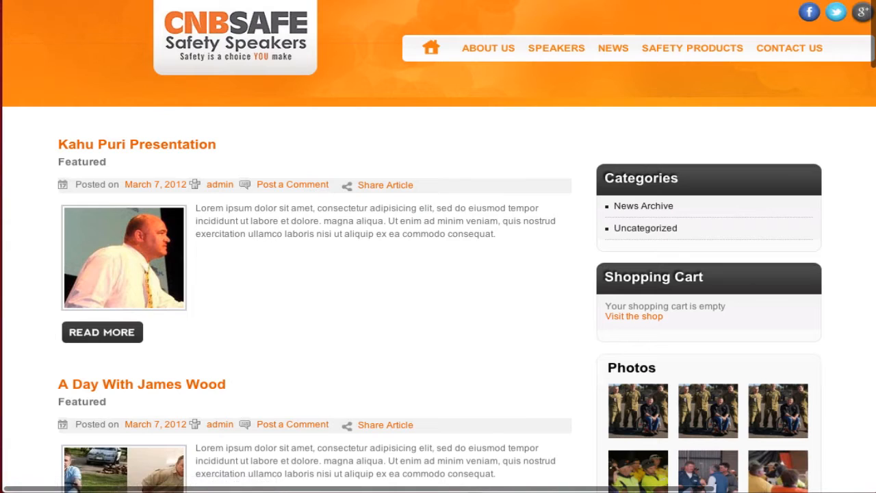
- Go to the CNB Safe Blog page through the NEWS menu in the site navigation
{"action": "scroll", "coordinate": [438, 274], "scroll_direction": "down", "scroll_amount": 4}
{"action": "scroll", "coordinate": [438, 273], "scroll_direction": "up", "scroll_amount": 4}
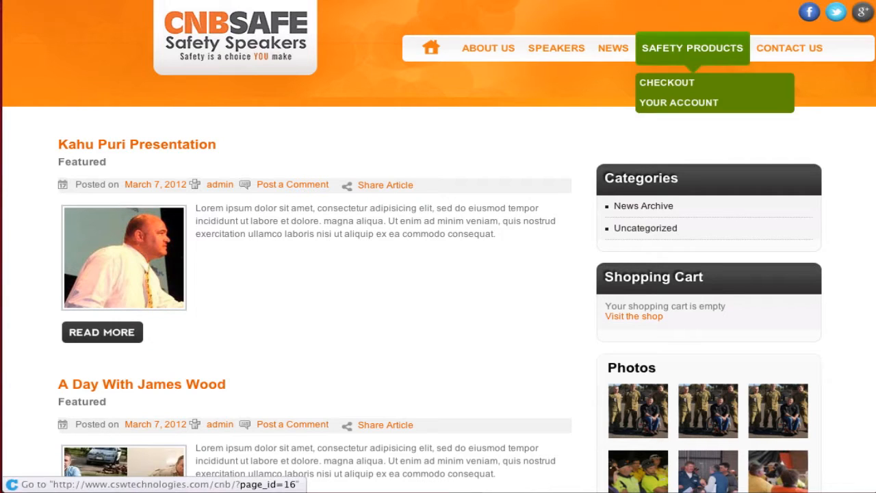
{"action": "mouse_move", "coordinate": [613, 47]}
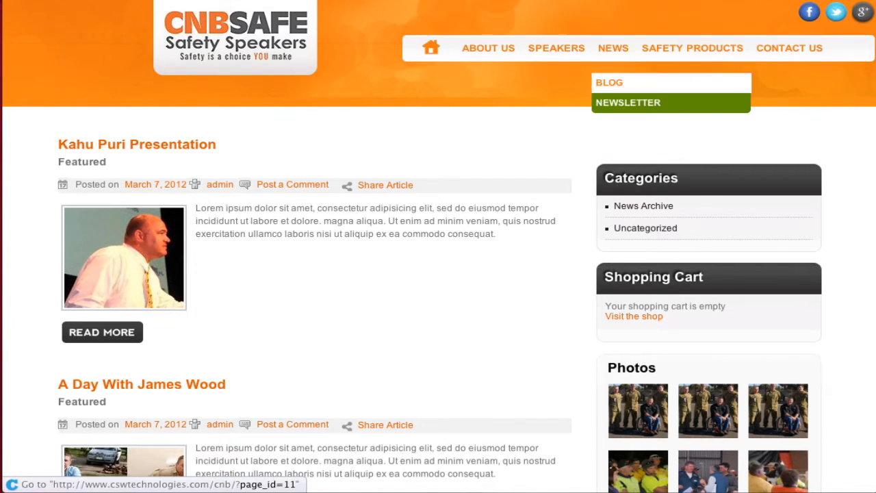
{"action": "mouse_move", "coordinate": [692, 49]}
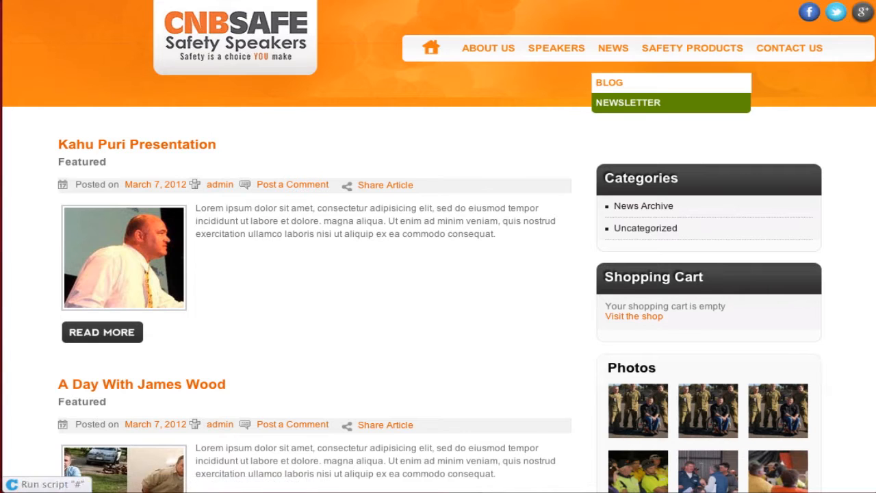
{"action": "left_click", "coordinate": [609, 82]}
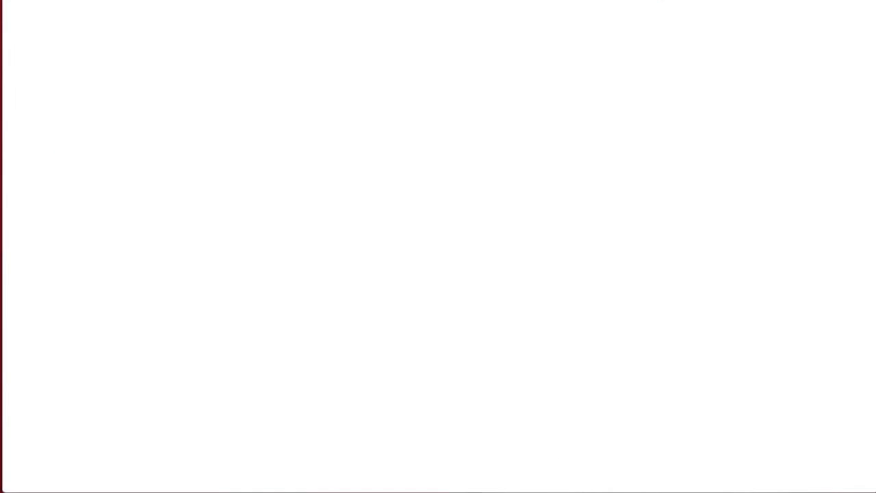
- Leave the test 6 post by choosing ABOUT US in the site navigation
{"action": "mouse_move", "coordinate": [692, 48]}
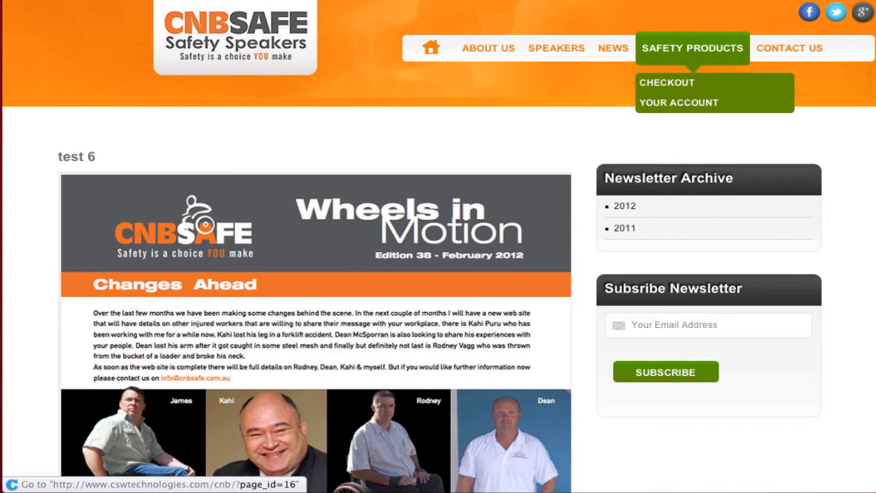
{"action": "scroll", "coordinate": [693, 47], "scroll_direction": "right", "scroll_amount": 1}
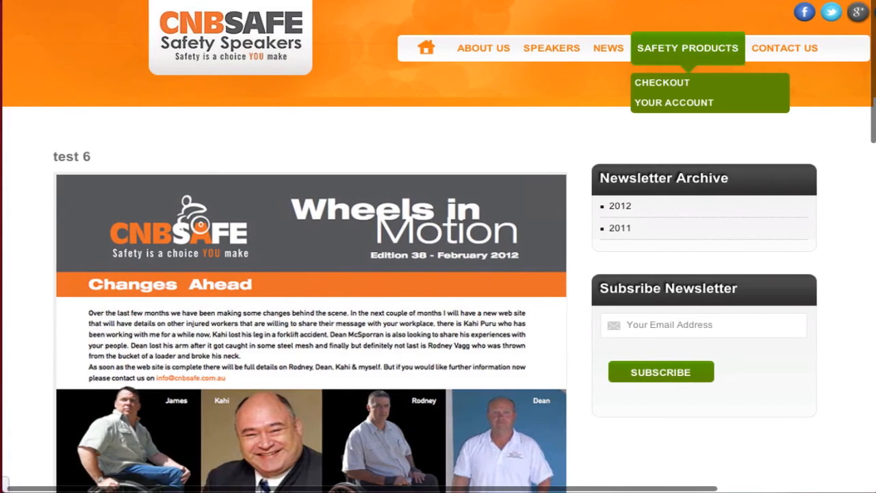
{"action": "mouse_move", "coordinate": [610, 48]}
{"action": "mouse_move", "coordinate": [484, 48]}
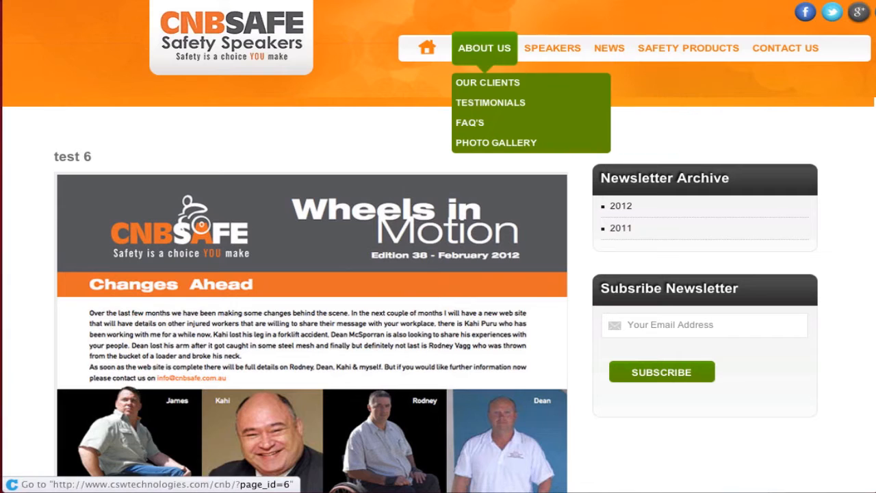
{"action": "scroll", "coordinate": [484, 49], "scroll_direction": "right", "scroll_amount": 1}
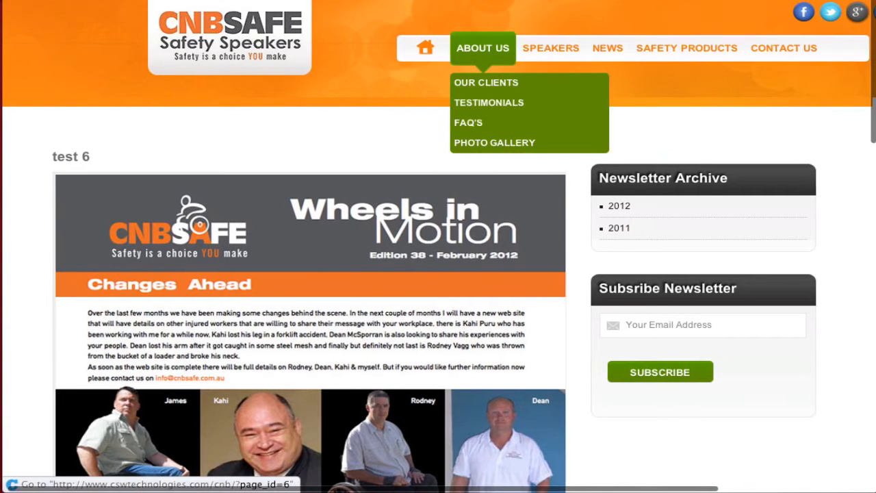
{"action": "left_click", "coordinate": [483, 48]}
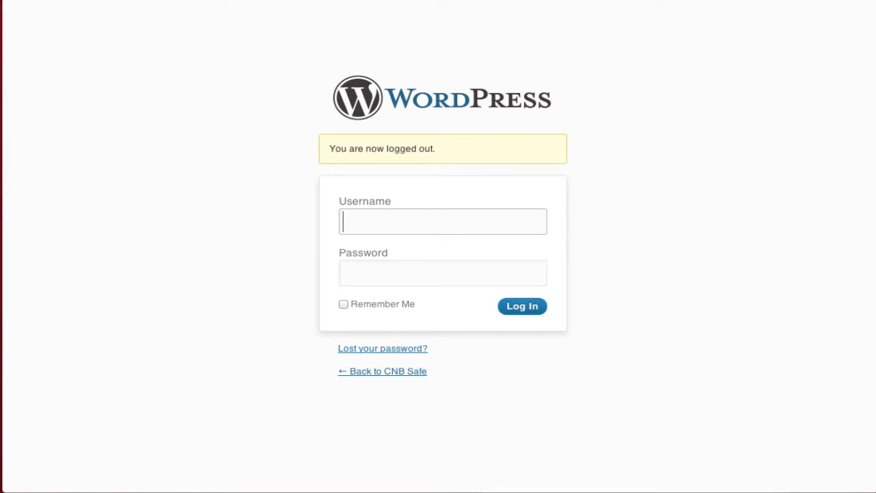
- Log in with the admin username and password, then open the Pages list
{"action": "type", "text": "admin"}
{"action": "key", "text": "Tab"}
{"action": "type", "text": "admin"}
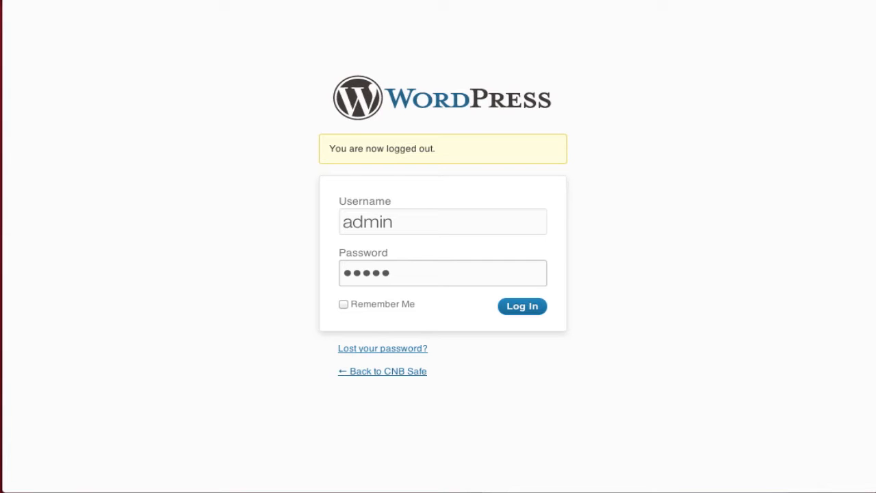
{"action": "key", "text": "Return"}
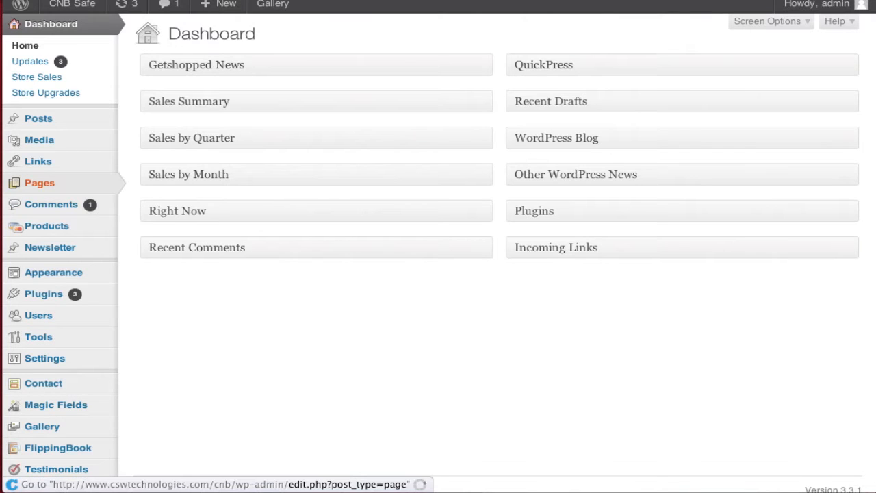
{"action": "mouse_move", "coordinate": [39, 183]}
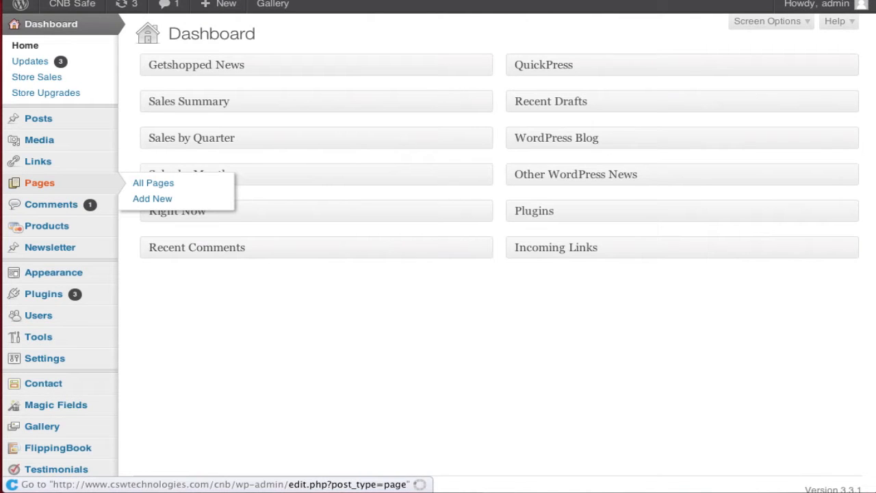
{"action": "left_click", "coordinate": [39, 183]}
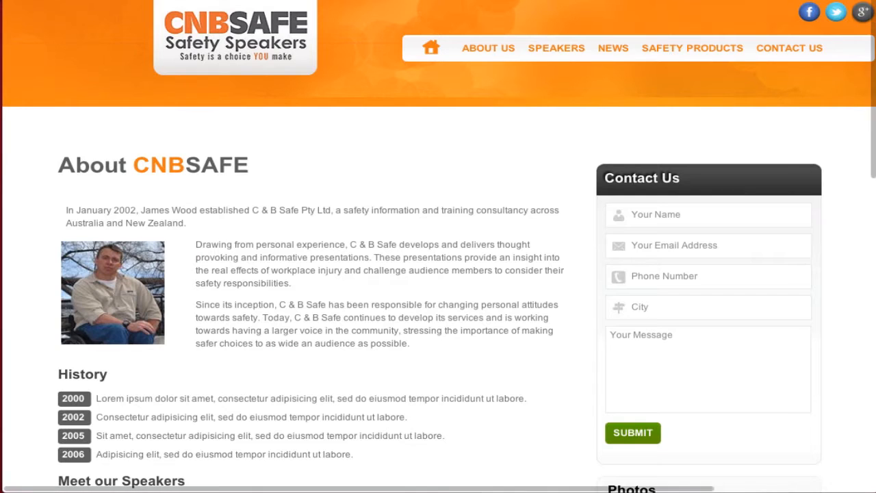
- Open the site's SPEAKERS menu to review the listed speaker names
{"action": "mouse_move", "coordinate": [556, 48]}
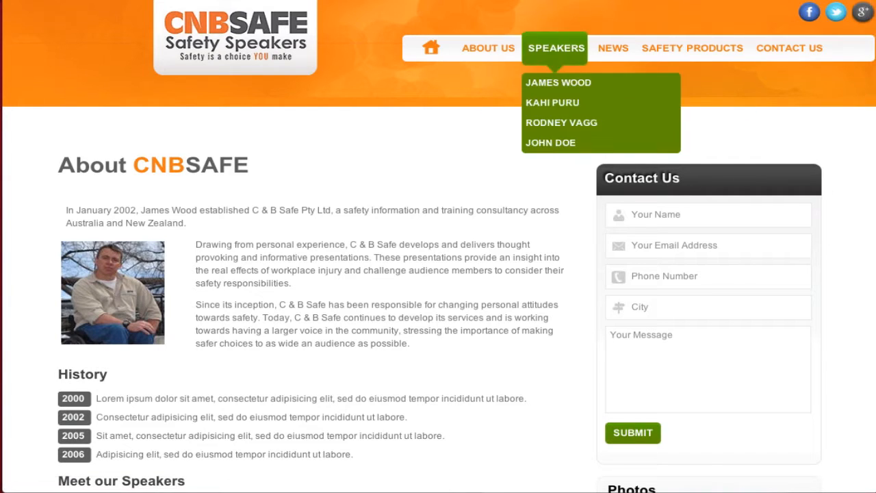
{"action": "left_click", "coordinate": [557, 48]}
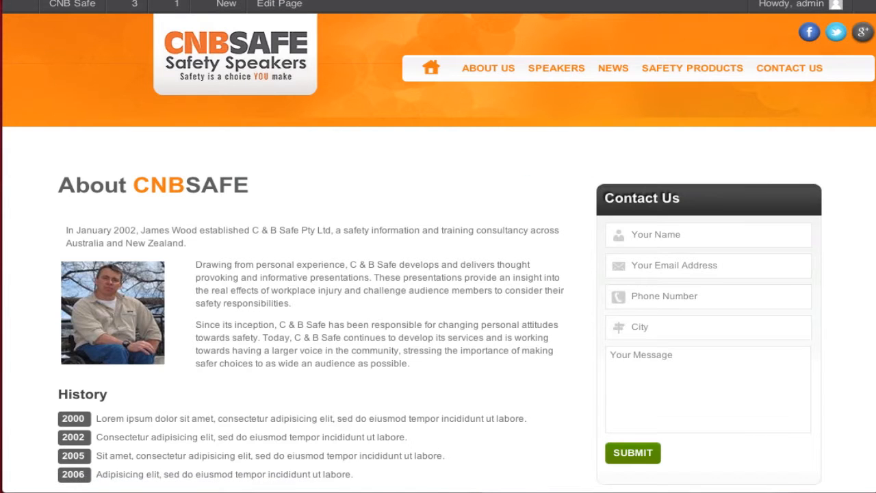
{"action": "mouse_move", "coordinate": [557, 68]}
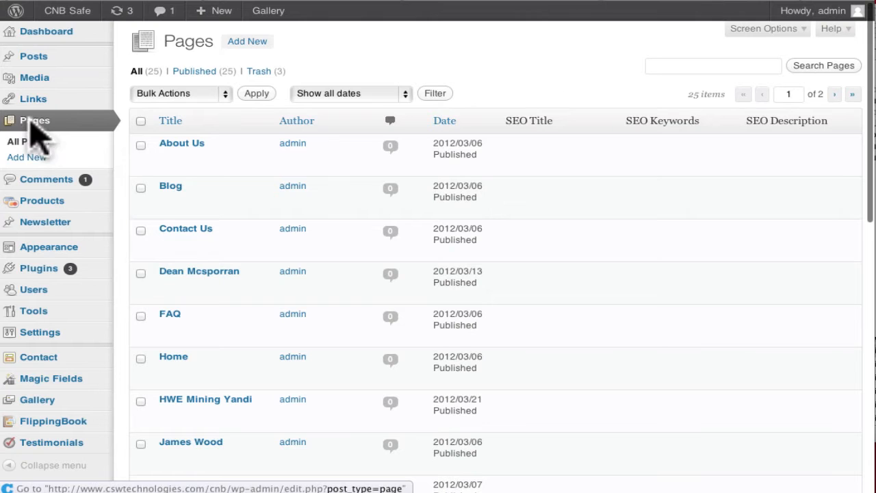
- Start a new page titled JOHN DOE
{"action": "left_click", "coordinate": [32, 127]}
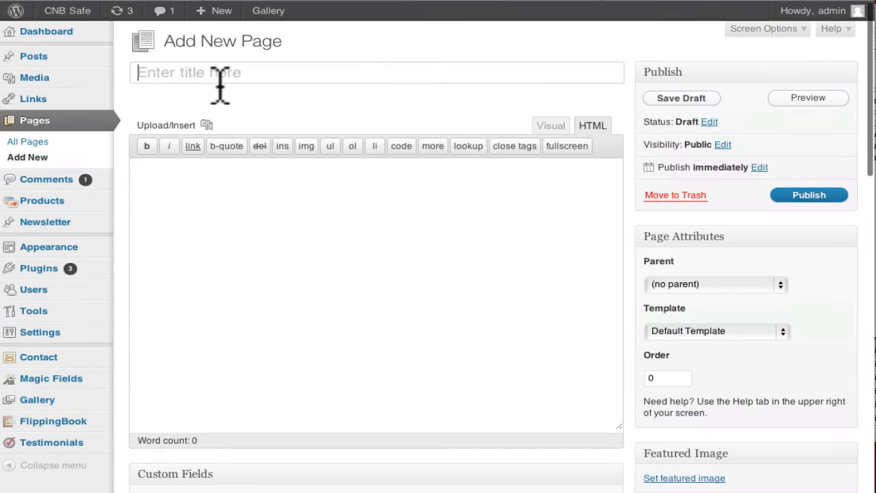
{"action": "left_click", "coordinate": [231, 75]}
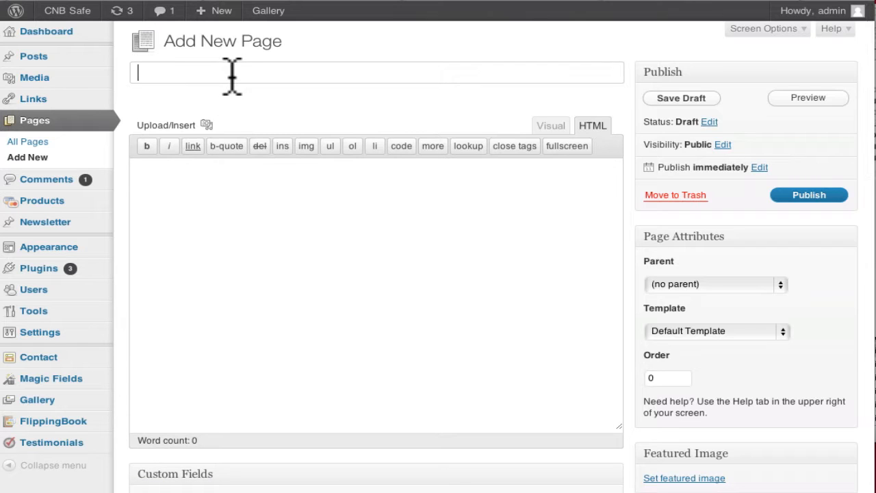
{"action": "type", "text": "JOHN DOE"}
- Write the body 'John Doe is the greatest unknown speaker, you never heard of', fixing typos
{"action": "left_click", "coordinate": [315, 298]}
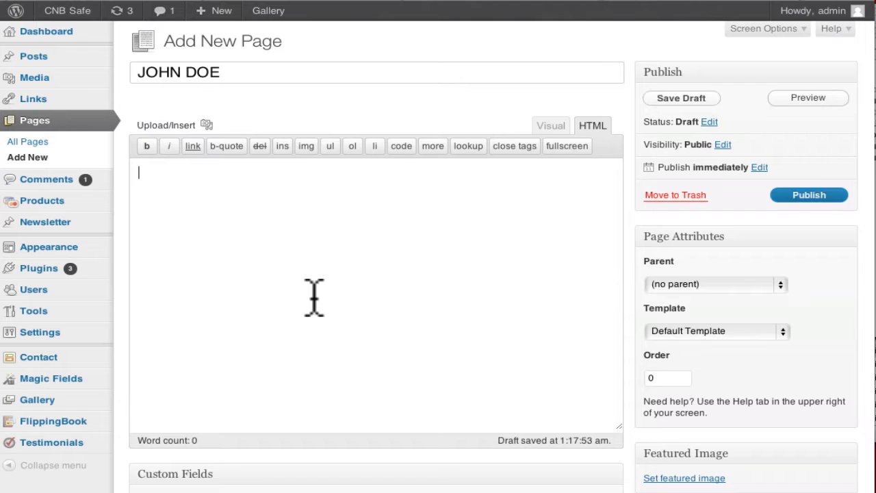
{"action": "type", "text": "Jhon D"}
{"action": "key", "text": "BackSpace"}
{"action": "key", "text": "BackSpace"}
{"action": "key", "text": "BackSpace"}
{"action": "key", "text": "BackSpace"}
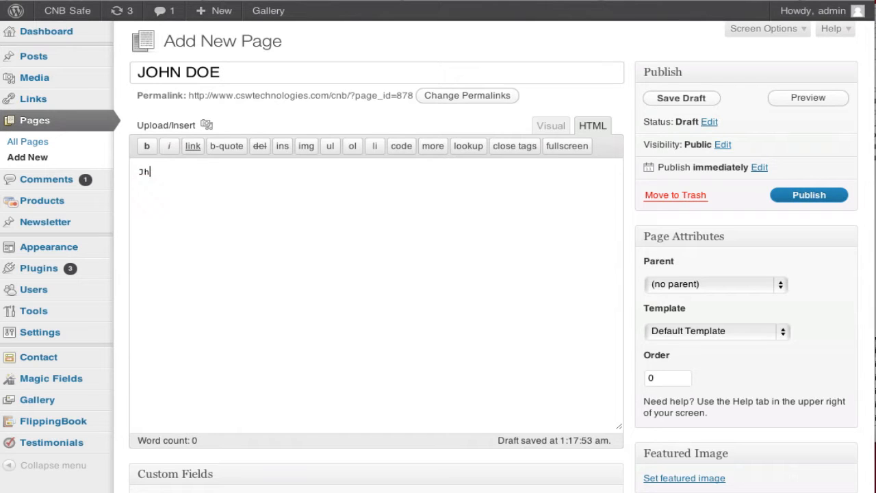
{"action": "type", "text": "ohn Doe is the greatest unknown"}
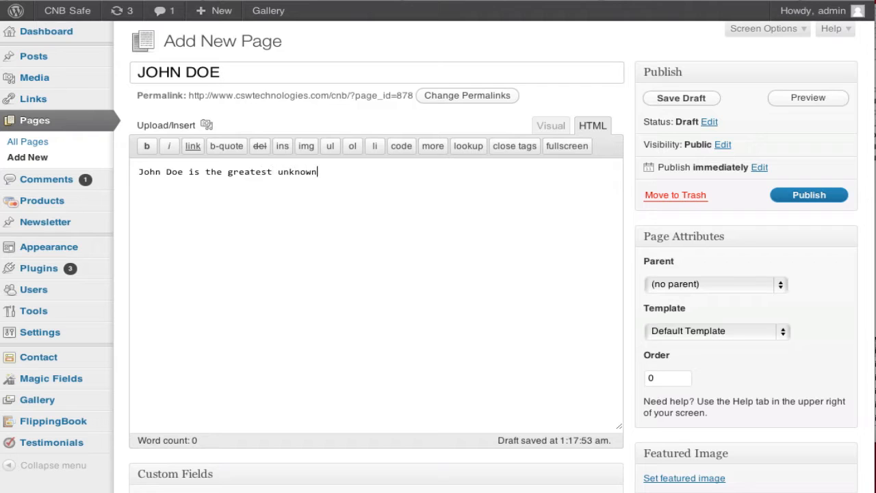
{"action": "type", "text": " speaker,"}
{"action": "key", "text": "BackSpace"}
{"action": "type", "text": ", you never heard of!"}
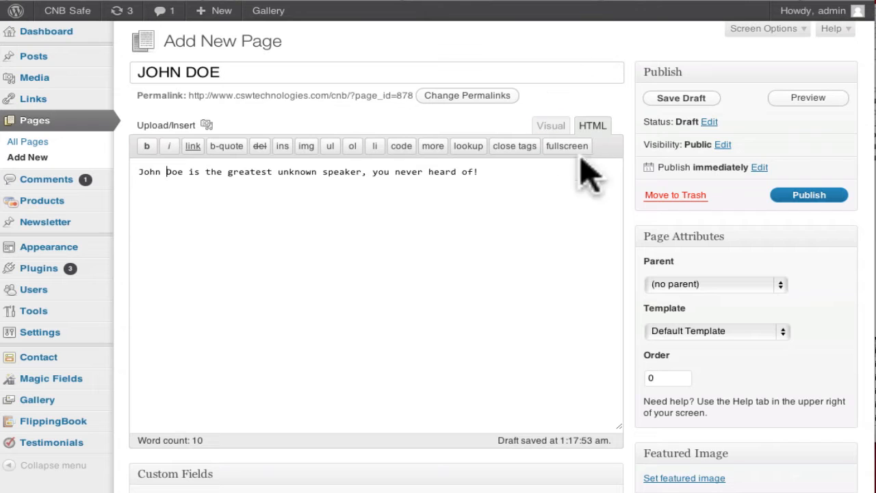
- Make the intro sentence bold in the Visual editor and add a line break below it
{"action": "left_click", "coordinate": [551, 127]}
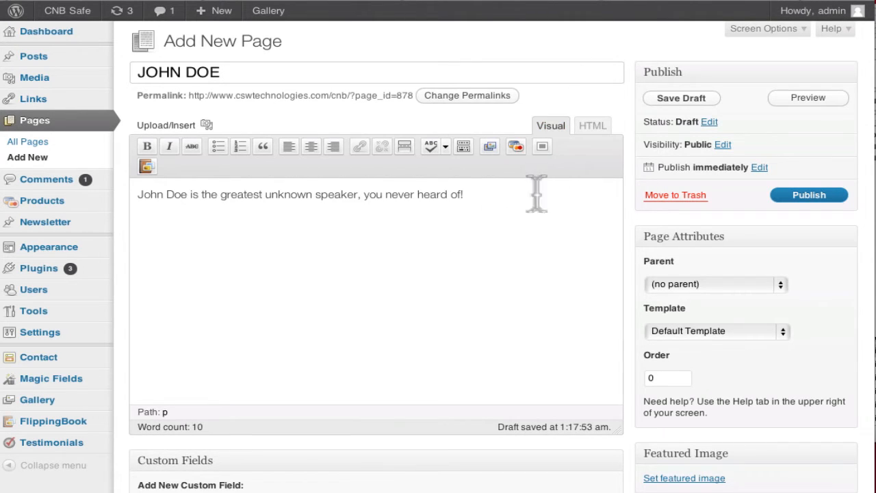
{"action": "left_click_drag", "start_coordinate": [530, 194], "coordinate": [68, 193]}
{"action": "left_click", "coordinate": [146, 145]}
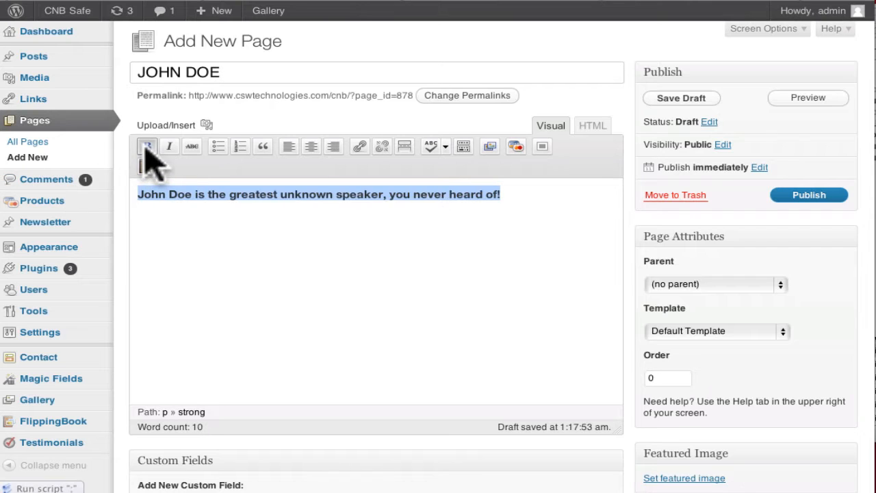
{"action": "left_click", "coordinate": [514, 228]}
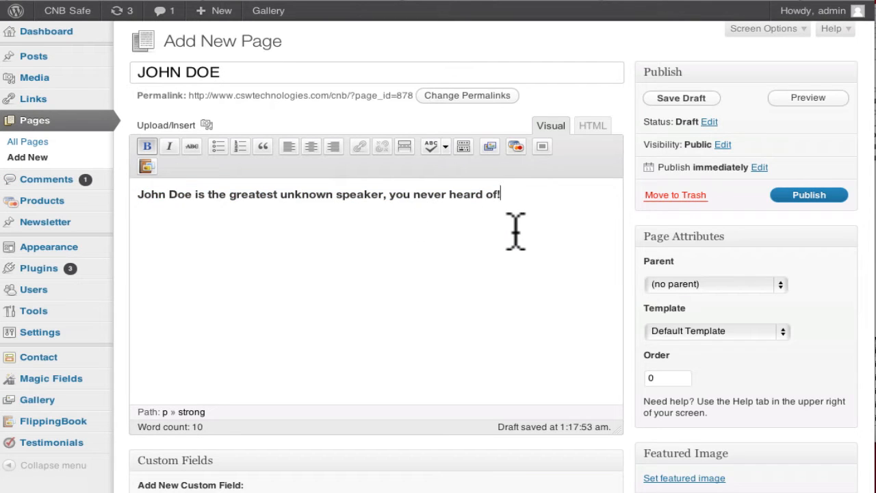
{"action": "key", "text": "Return"}
{"action": "key", "text": "BackSpace"}
{"action": "key", "text": "Return"}
{"action": "key", "text": "BackSpace"}
{"action": "key", "text": "Return"}
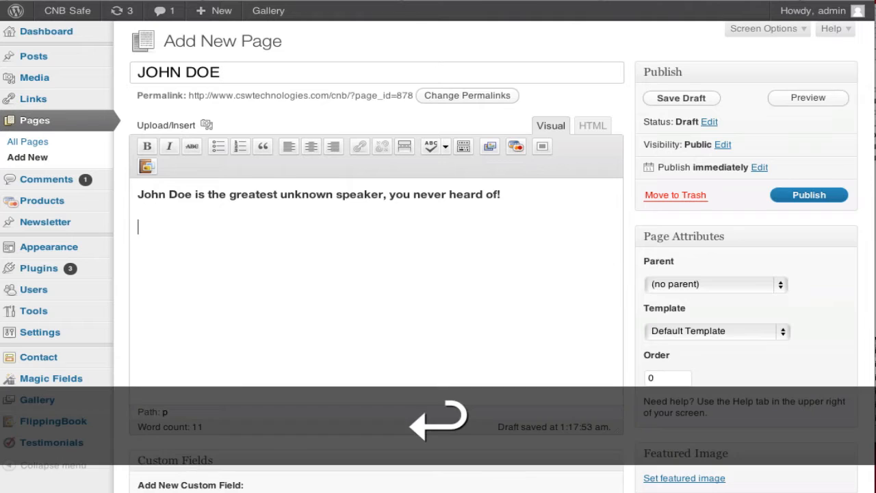
{"action": "key", "text": "BackSpace"}
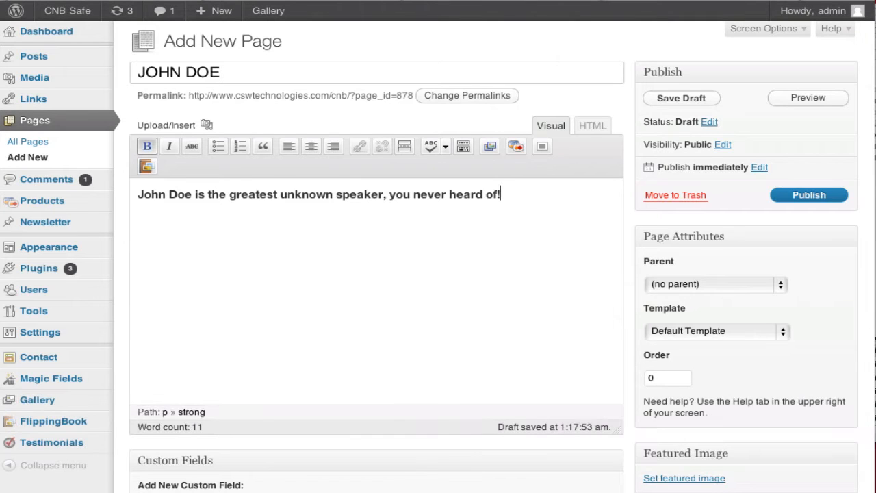
{"action": "key", "text": "shift"}
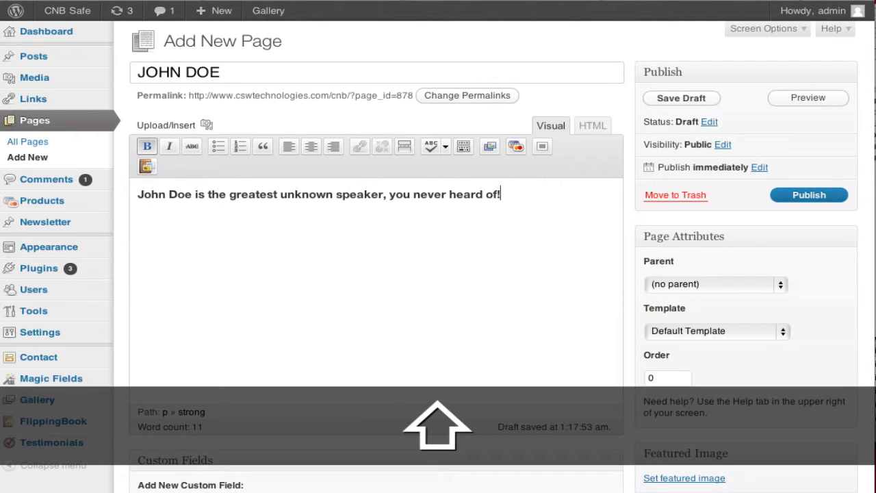
{"action": "key", "text": "shift+Return"}
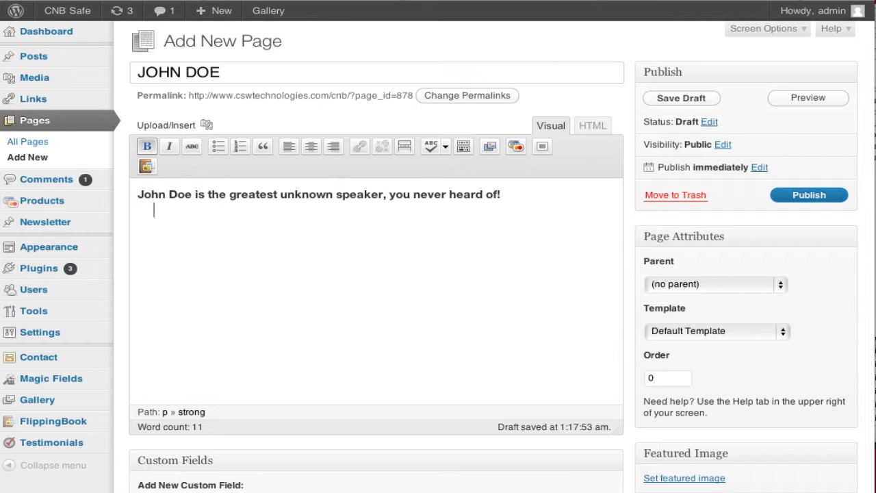
- Add the plain, non-bold second line 'Come find out, and hear about this guy!'
{"action": "type", "text": "Come find out, a"}
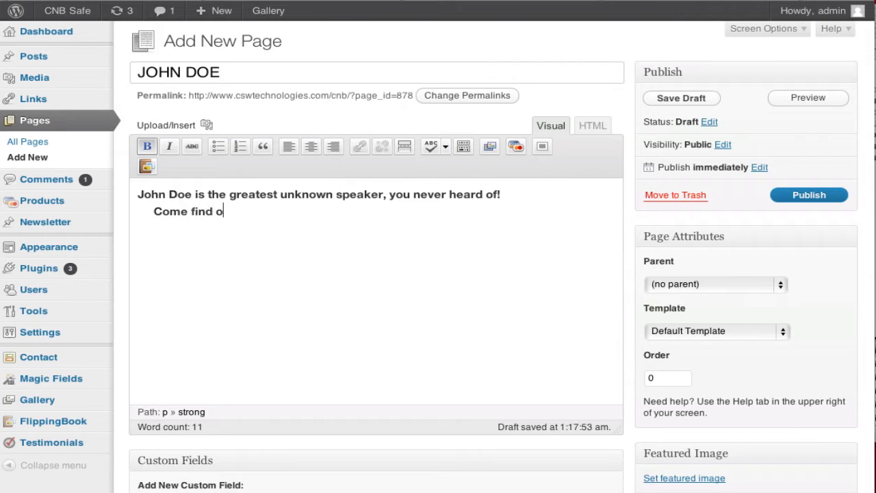
{"action": "key", "text": "BackSpace"}
{"action": "key", "text": "BackSpace"}
{"action": "type", "text": ", and hear about this guy!"}
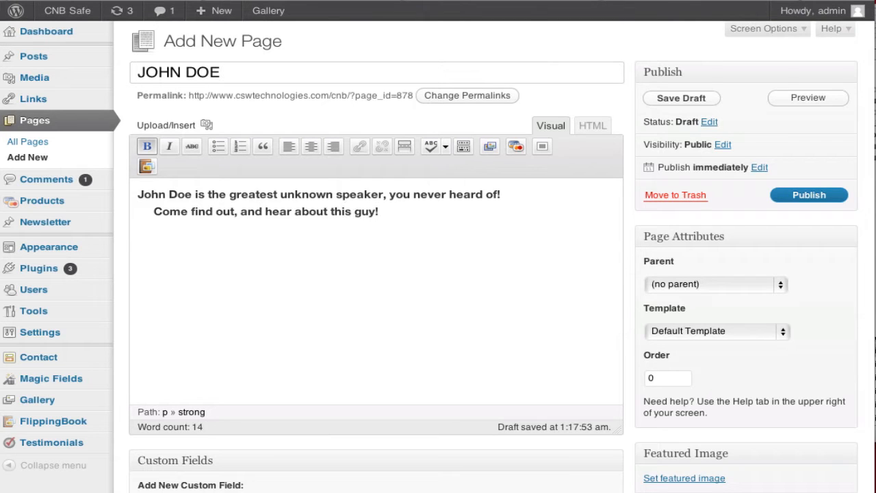
{"action": "left_click_drag", "start_coordinate": [420, 215], "coordinate": [47, 216]}
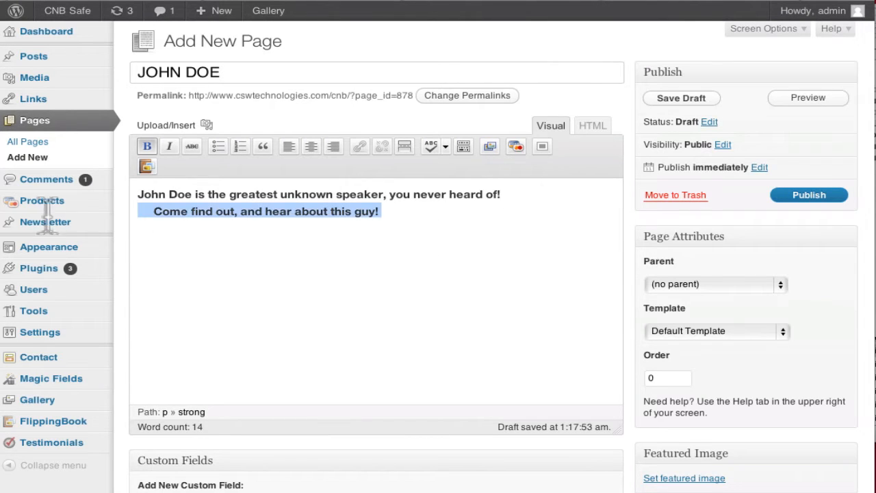
{"action": "left_click", "coordinate": [147, 146]}
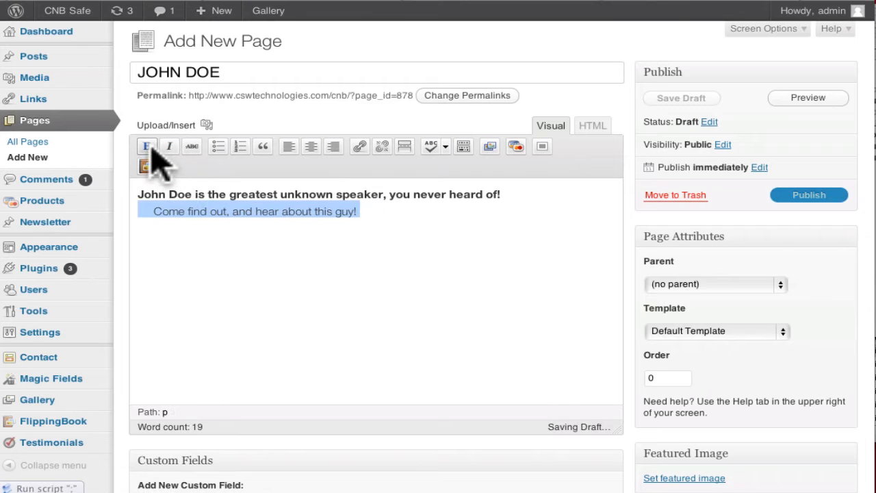
- Insert an empty line above the intro and delete its &nbsp; in the HTML view
{"action": "left_click", "coordinate": [139, 195]}
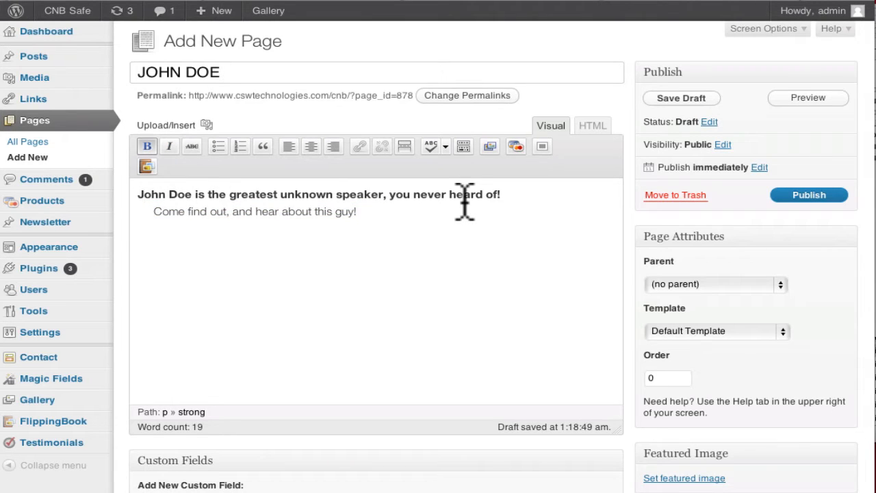
{"action": "key", "text": "Return"}
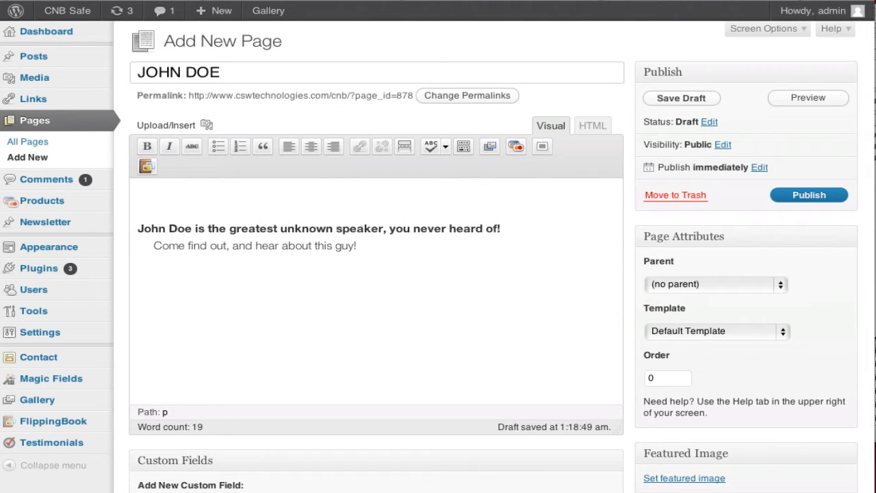
{"action": "left_click", "coordinate": [592, 126]}
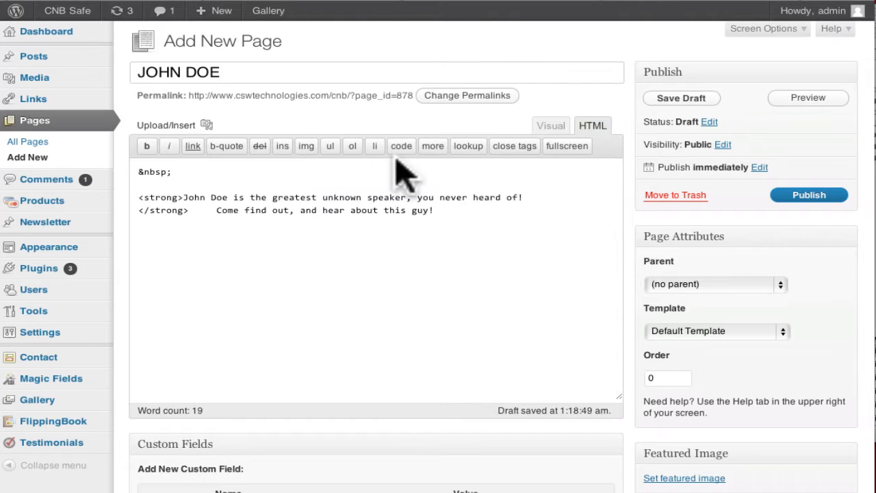
{"action": "left_click", "coordinate": [181, 173]}
{"action": "key", "text": "BackSpace"}
{"action": "key", "text": "BackSpace"}
{"action": "key", "text": "BackSpace"}
{"action": "key", "text": "BackSpace"}
{"action": "key", "text": "BackSpace"}
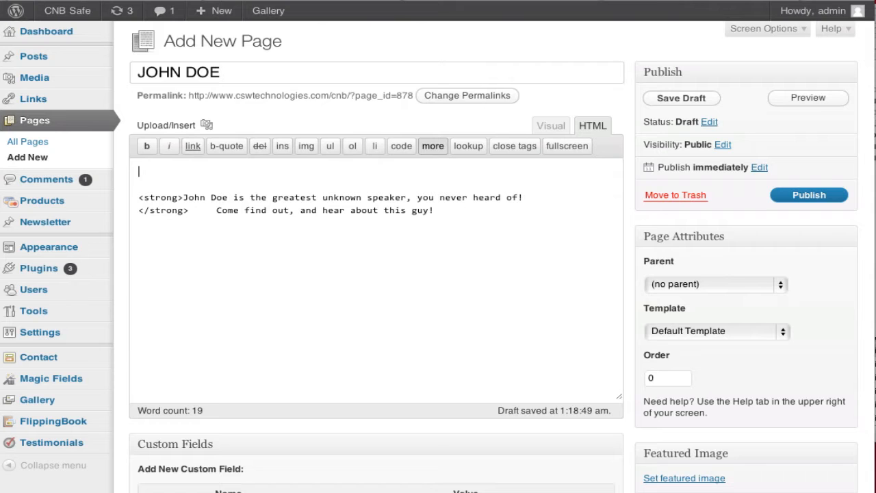
{"action": "left_click", "coordinate": [352, 0]}
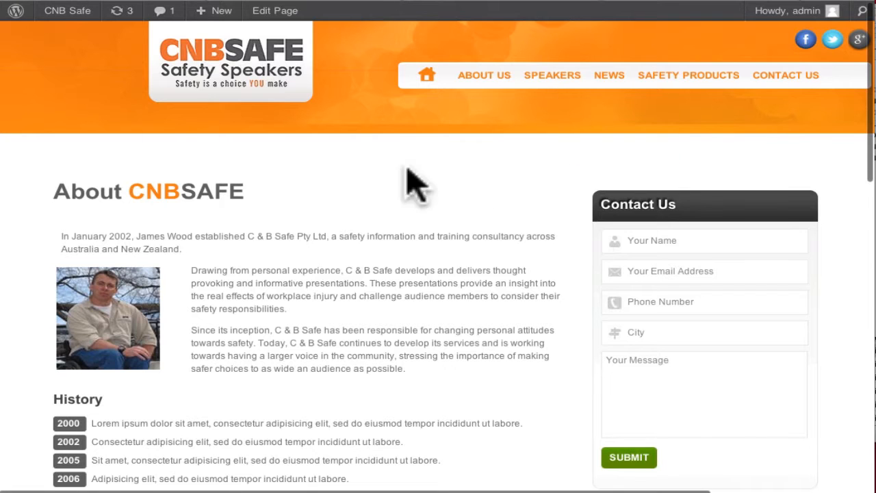
{"action": "left_click_drag", "start_coordinate": [284, 189], "coordinate": [55, 196]}
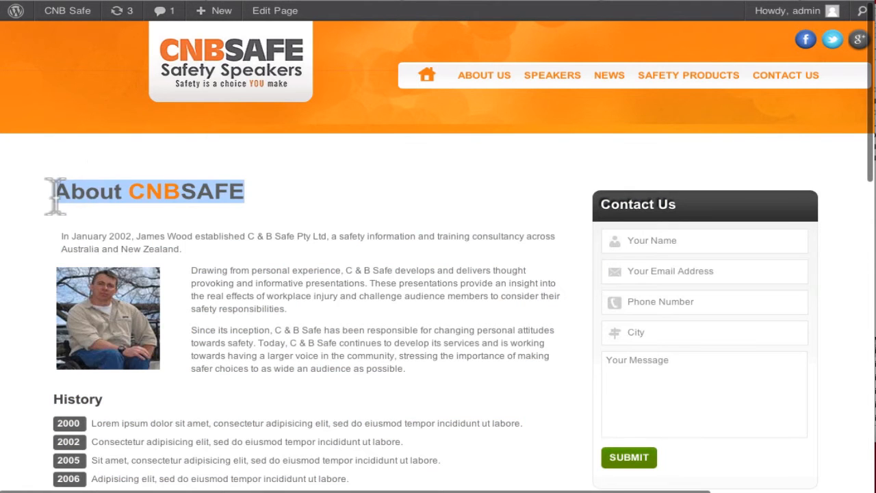
{"action": "mouse_move", "coordinate": [567, 87]}
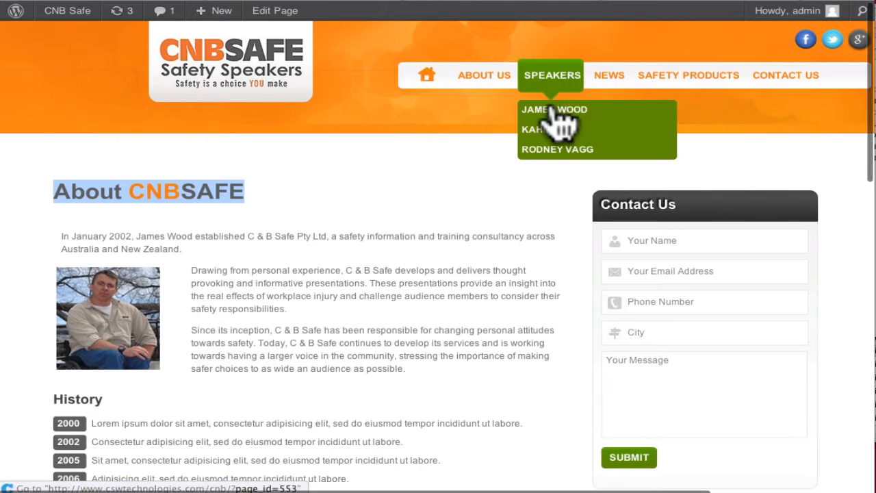
{"action": "left_click", "coordinate": [554, 112]}
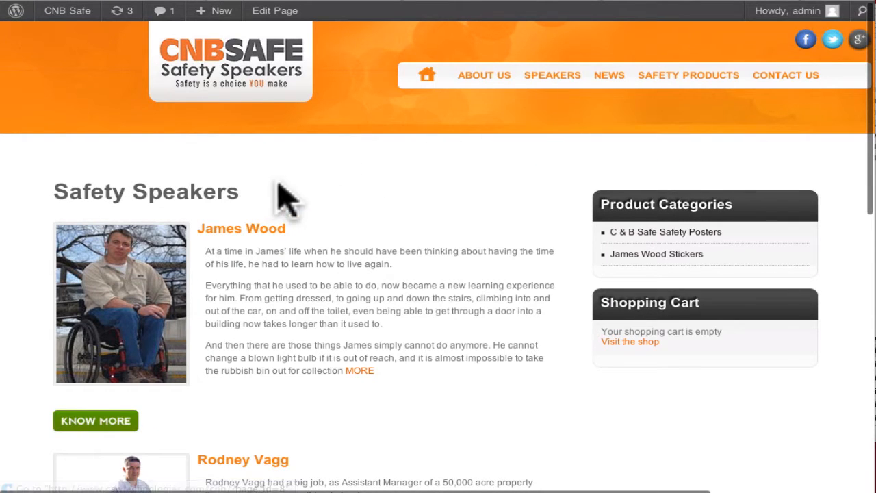
{"action": "left_click_drag", "start_coordinate": [277, 184], "coordinate": [442, 184]}
{"action": "left_click", "coordinate": [366, 200]}
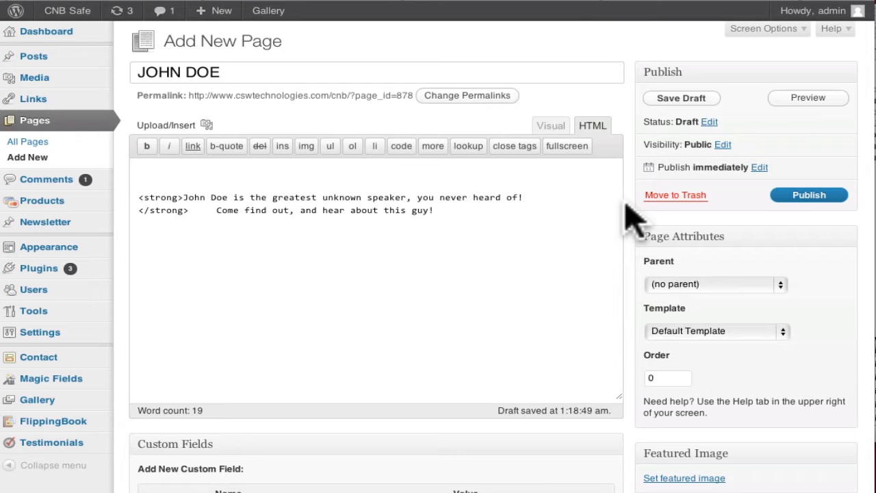
- Type heading lines <h1>This is my H1 Tag</h1> through <h4> at the top of the HTML
{"action": "type", "text": "<"}
{"action": "key", "text": "Return"}
{"action": "key", "text": "BackSpace"}
{"action": "type", "text": "h1>This is my H1 TRag"}
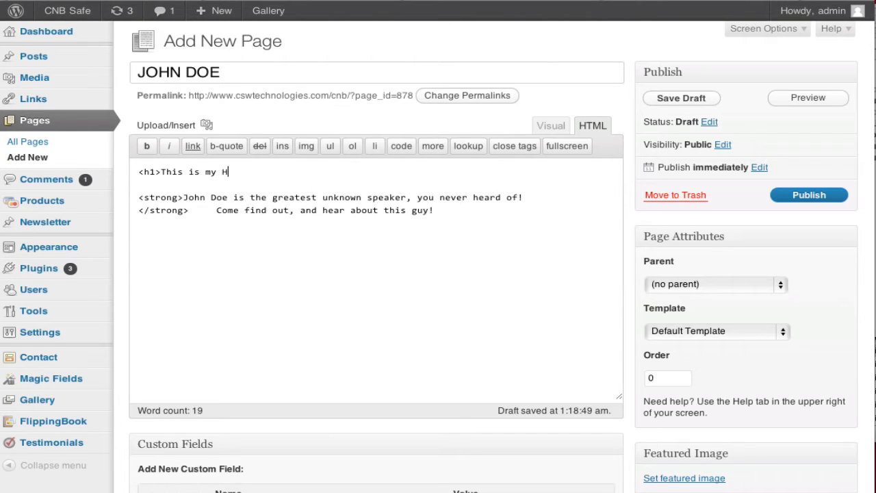
{"action": "key", "text": "BackSpace"}
{"action": "key", "text": "BackSpace"}
{"action": "key", "text": "BackSpace"}
{"action": "type", "text": "ag</h1>"}
{"action": "key", "text": "Return"}
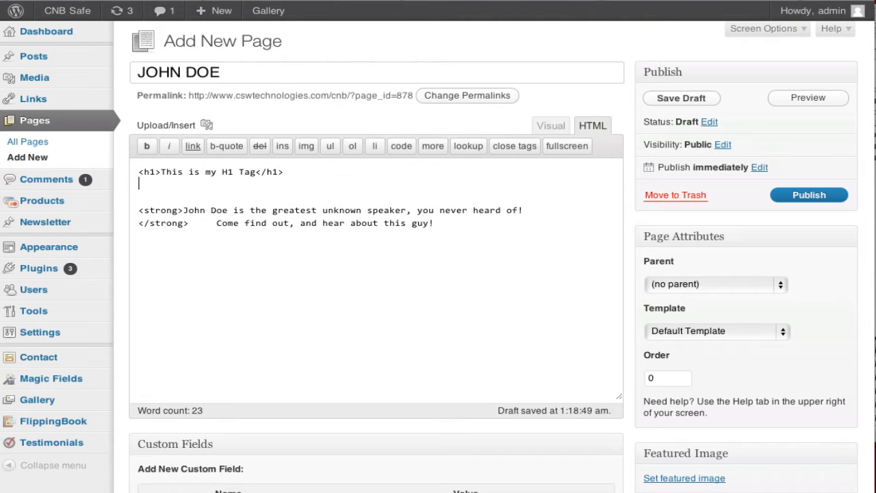
{"action": "type", "text": "<h2>This is my H2 Tag</h2>"}
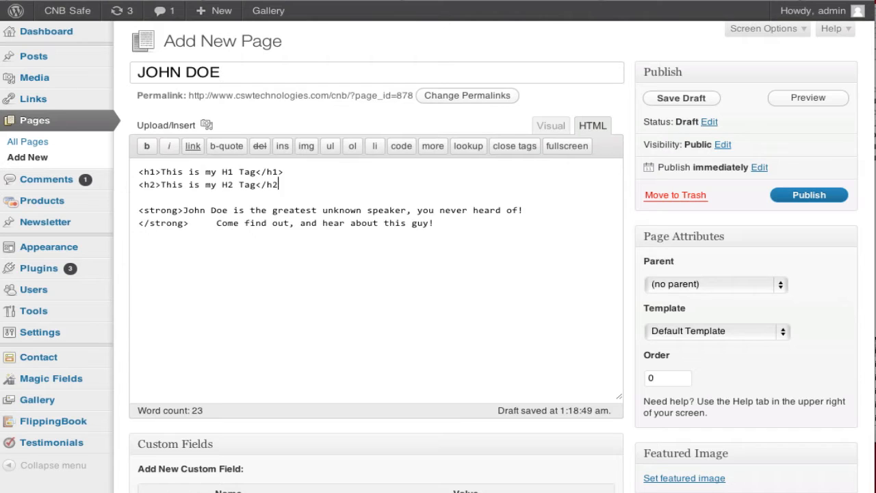
{"action": "key", "text": "Return"}
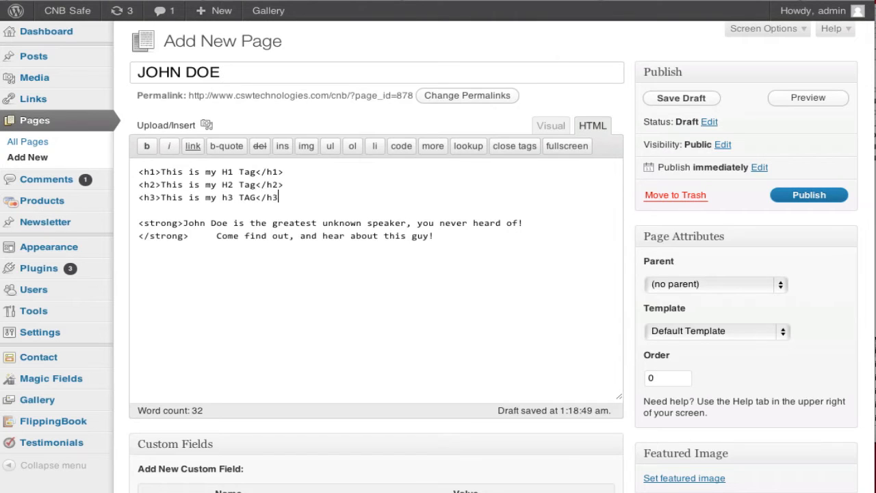
{"action": "type", "text": ">"}
{"action": "key", "text": "Return"}
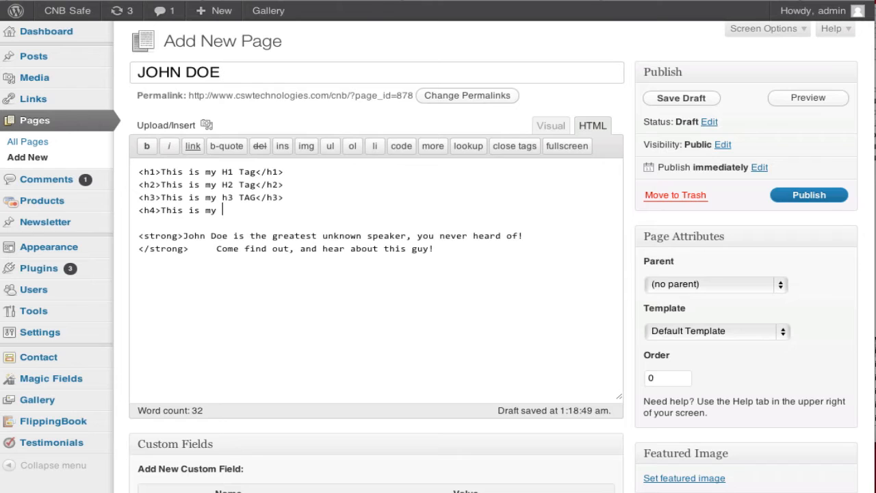
{"action": "type", "text": "T"}
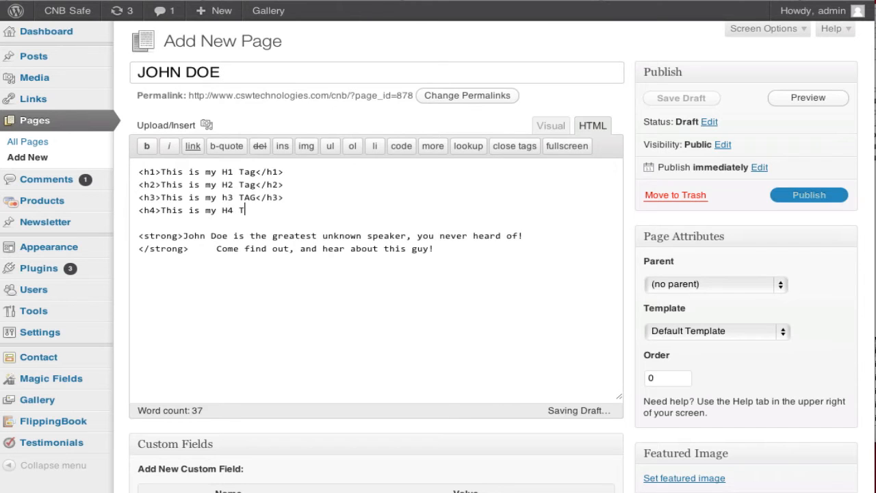
{"action": "type", "text": "ag</h4>"}
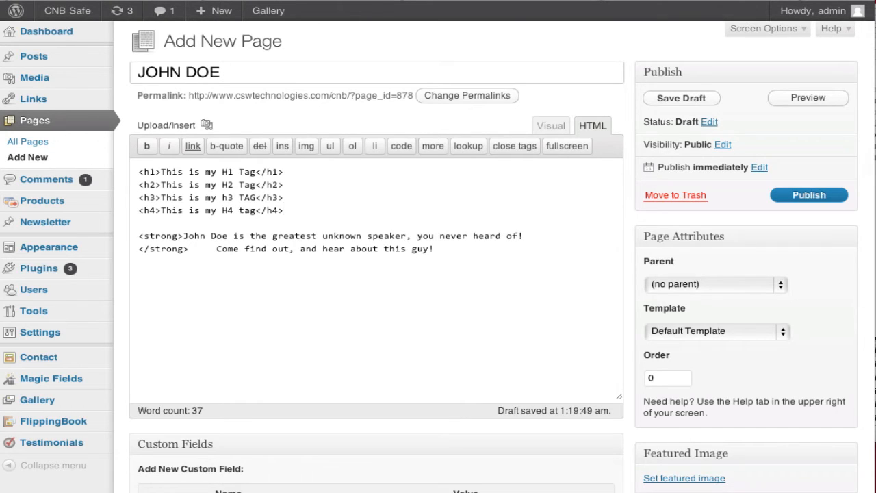
- Publish the JOHN DOE page and view its four sample headings on the live site
{"action": "left_click", "coordinate": [802, 201]}
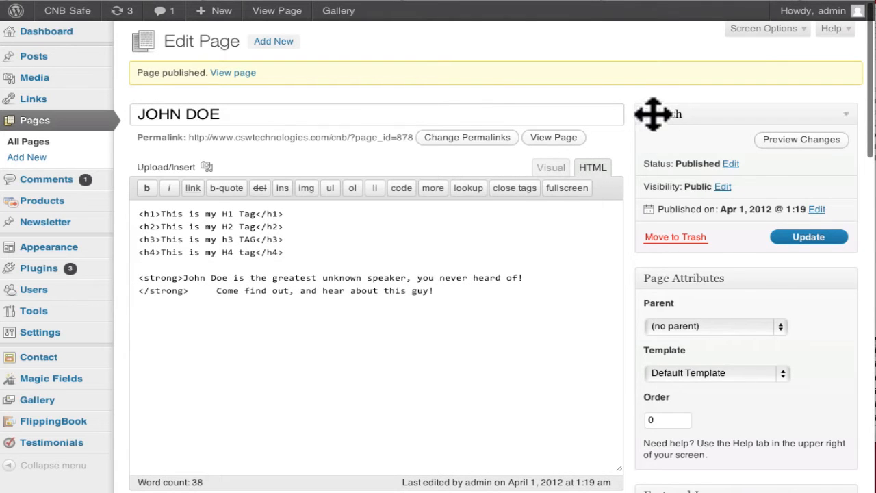
{"action": "left_click", "coordinate": [553, 139]}
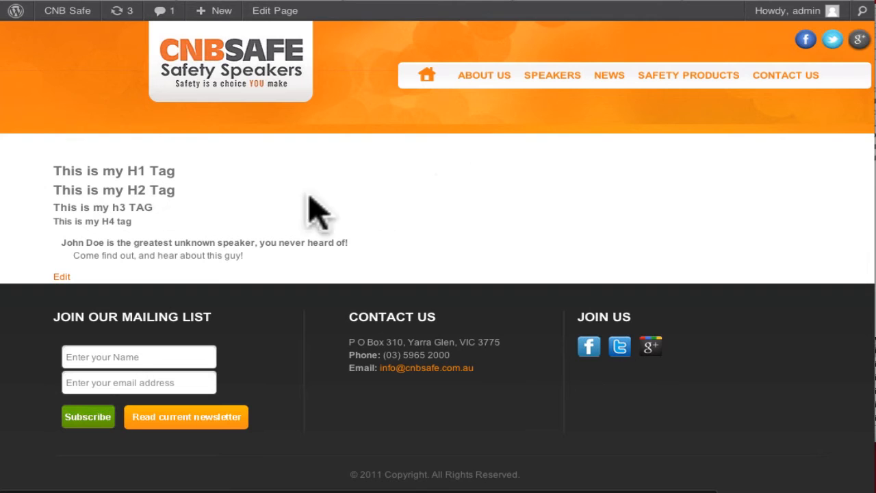
{"action": "left_click_drag", "start_coordinate": [168, 226], "coordinate": [103, 161]}
{"action": "left_click", "coordinate": [104, 161]}
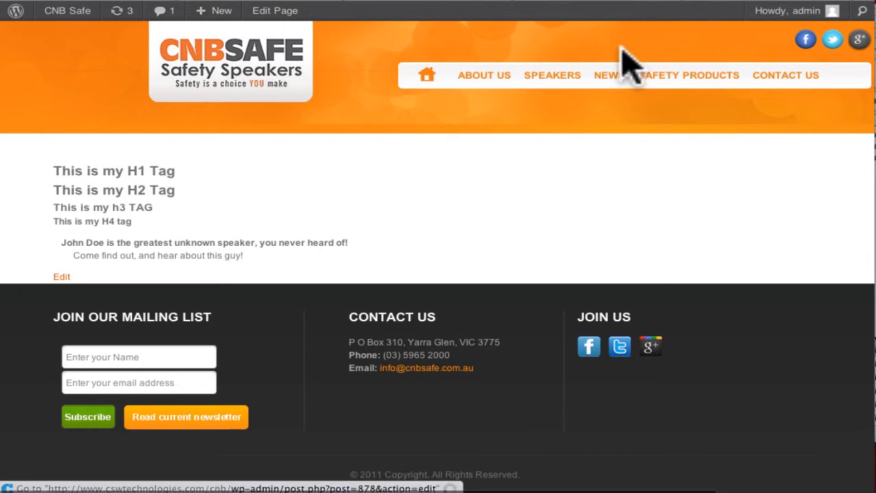
{"action": "mouse_move", "coordinate": [551, 81]}
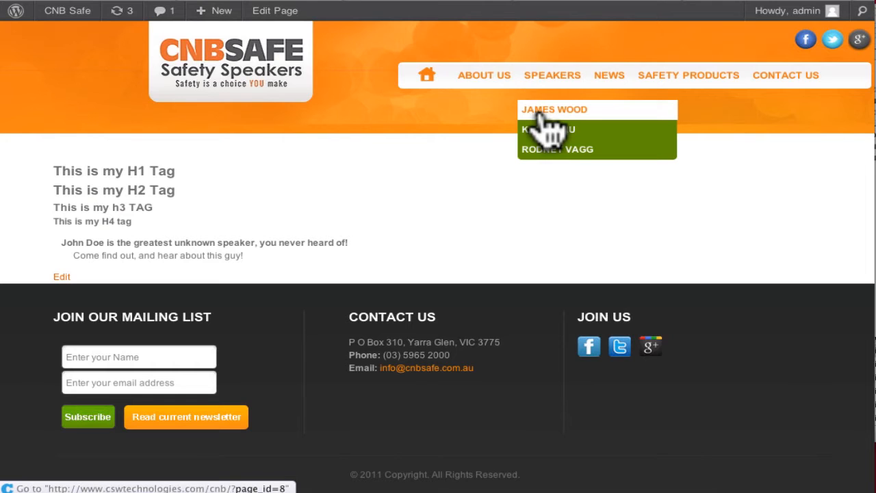
{"action": "left_click", "coordinate": [540, 112]}
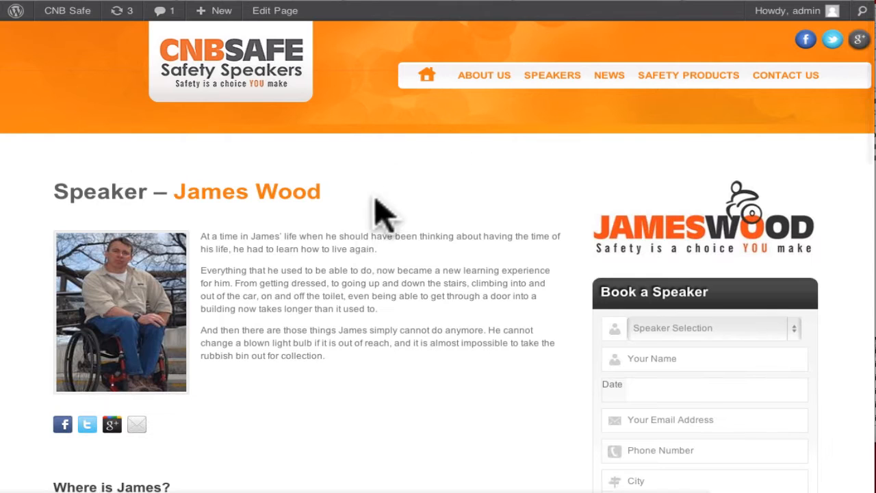
{"action": "left_click_drag", "start_coordinate": [368, 204], "coordinate": [79, 197]}
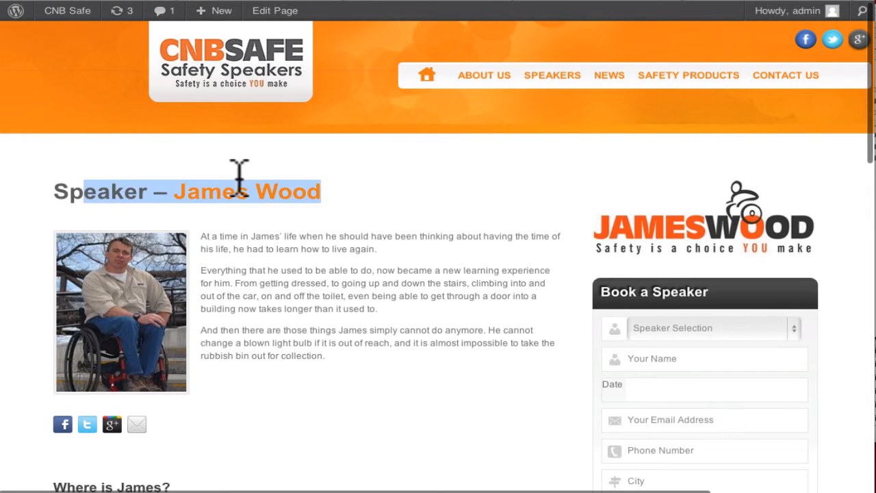
{"action": "left_click", "coordinate": [560, 186]}
{"action": "left_click", "coordinate": [112, 1]}
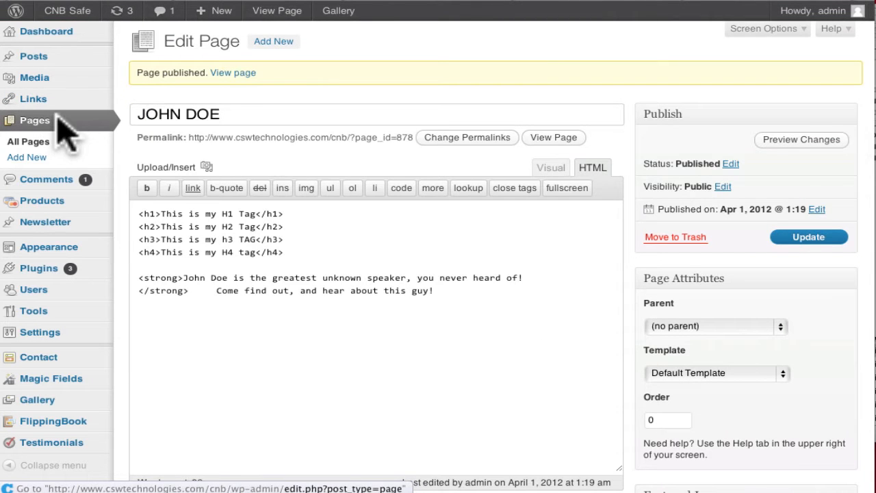
{"action": "left_click", "coordinate": [109, 128]}
{"action": "scroll", "coordinate": [230, 217], "scroll_direction": "down", "scroll_amount": 5}
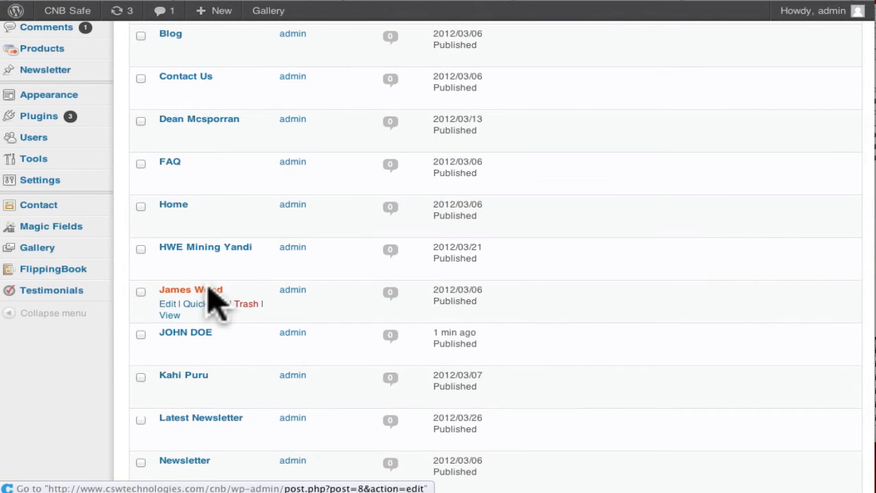
{"action": "left_click", "coordinate": [211, 290]}
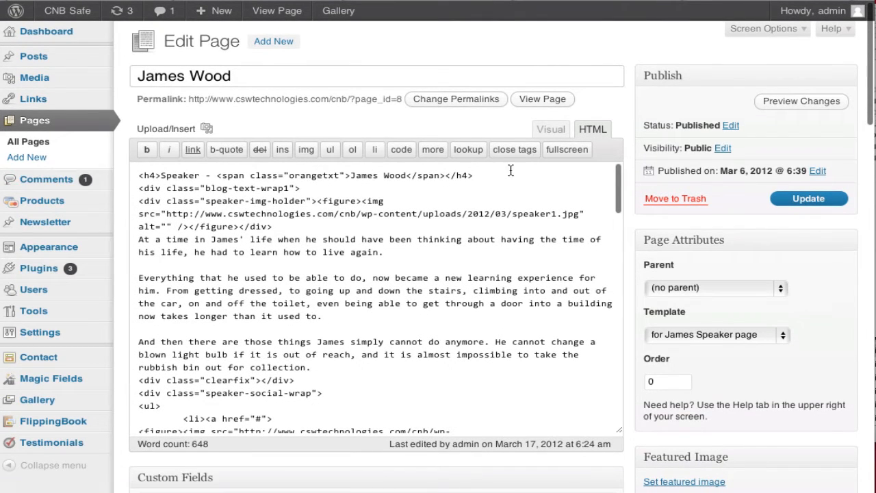
{"action": "left_click_drag", "start_coordinate": [501, 174], "coordinate": [184, 170]}
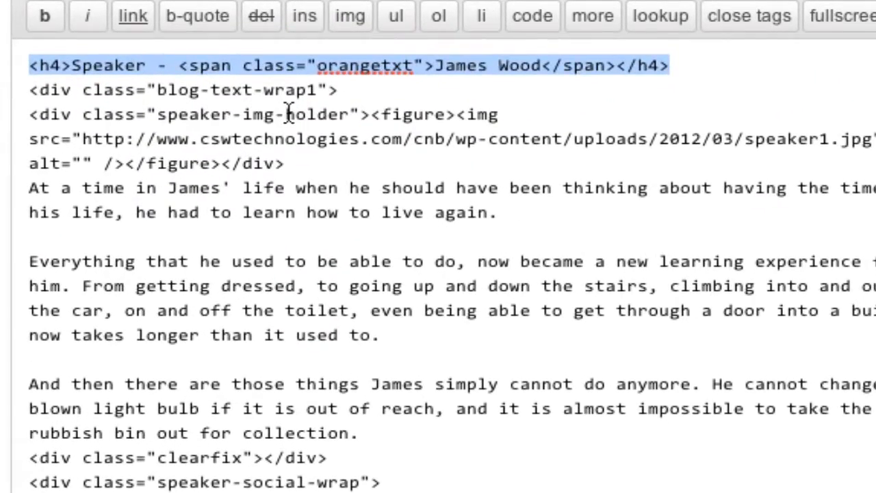
{"action": "left_click", "coordinate": [272, 201]}
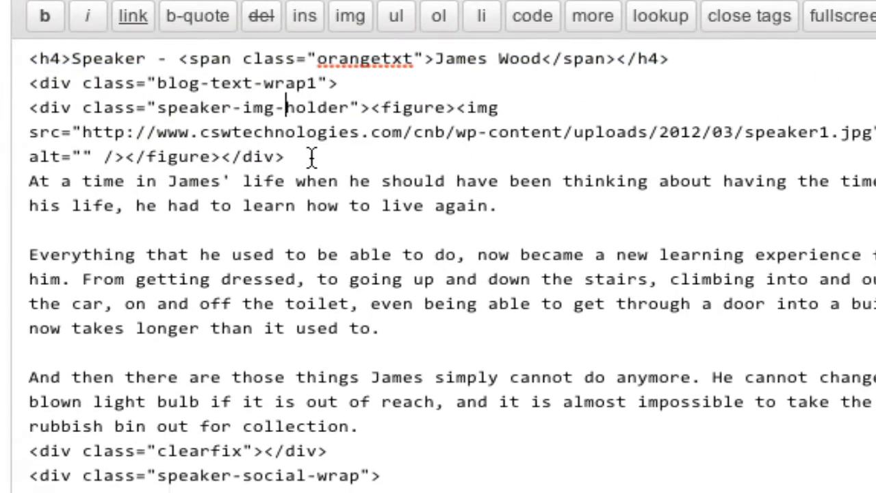
{"action": "scroll", "coordinate": [312, 158], "scroll_direction": "down", "scroll_amount": 6}
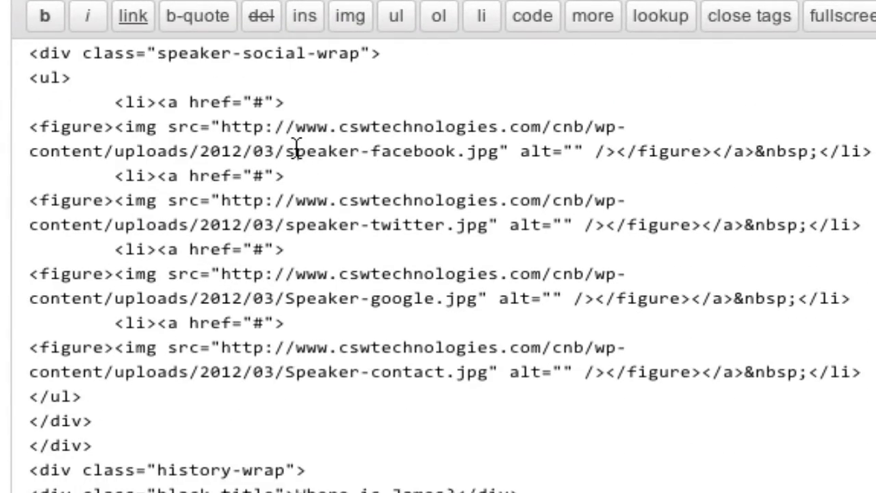
{"action": "scroll", "coordinate": [295, 147], "scroll_direction": "down", "scroll_amount": 9}
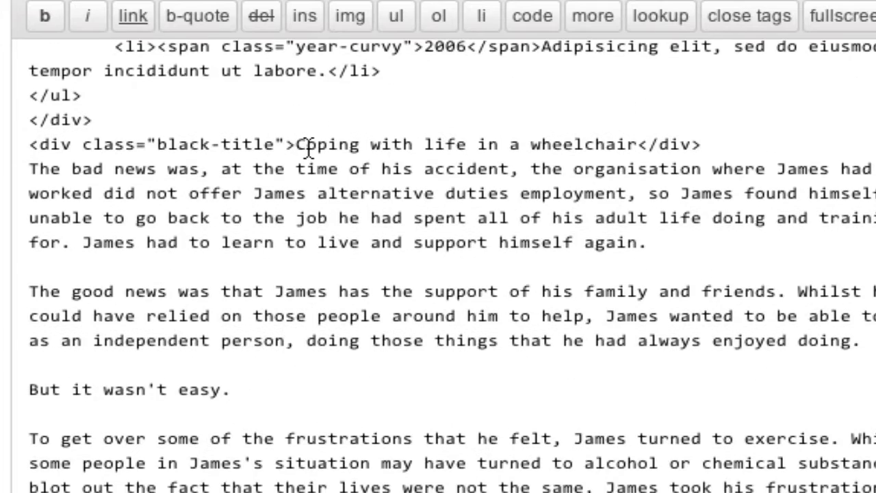
{"action": "scroll", "coordinate": [310, 147], "scroll_direction": "up", "scroll_amount": 11}
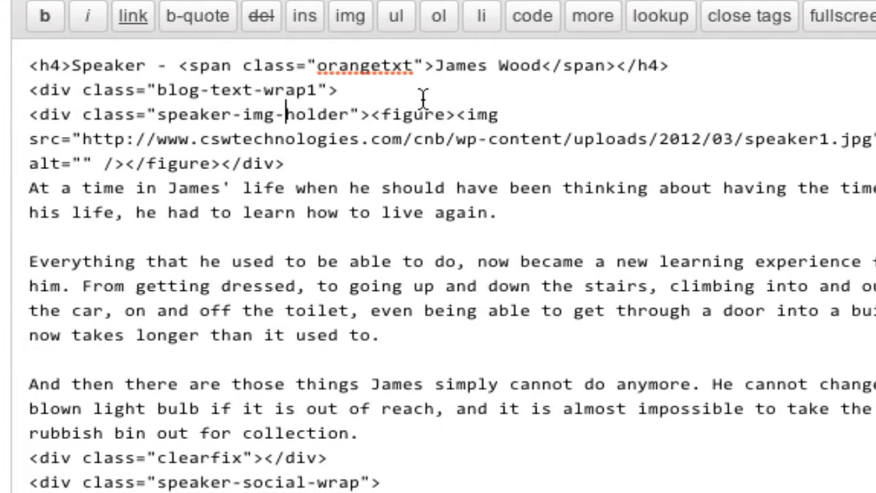
{"action": "left_click_drag", "start_coordinate": [683, 63], "coordinate": [19, 69]}
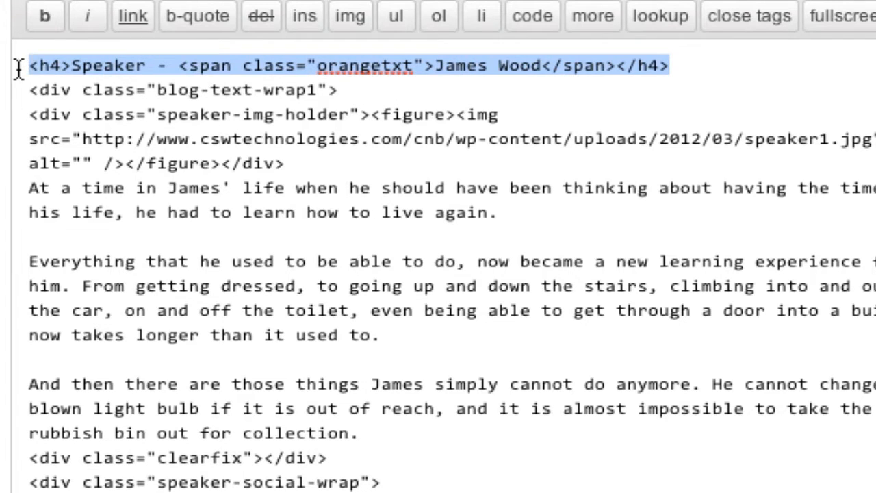
{"action": "left_click", "coordinate": [368, 91]}
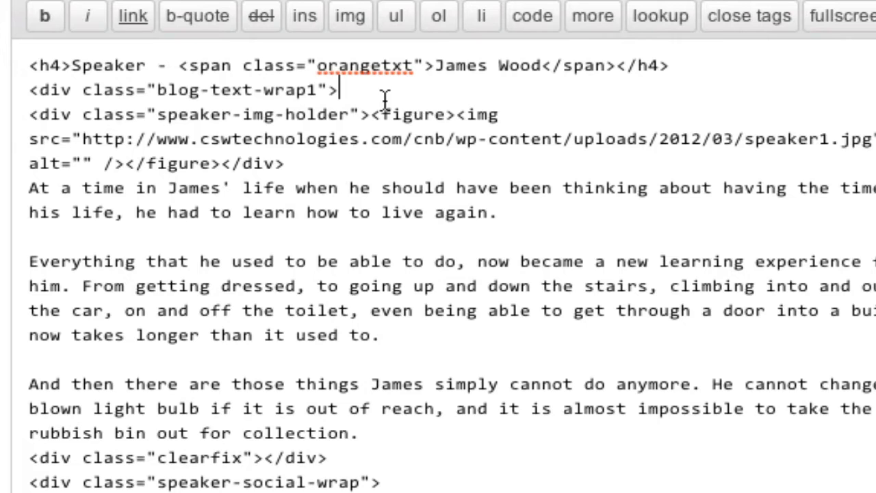
{"action": "left_click_drag", "start_coordinate": [381, 91], "coordinate": [24, 65]}
{"action": "key", "text": "ctrl+c"}
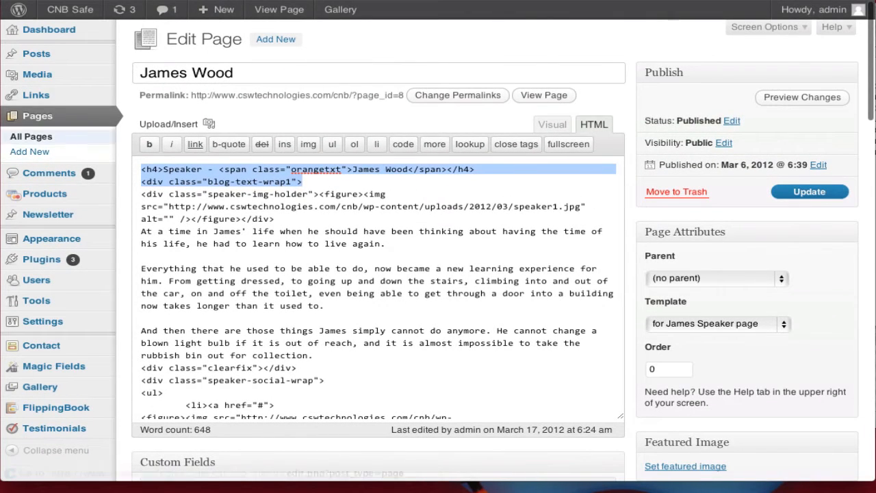
{"action": "left_click", "coordinate": [31, 137]}
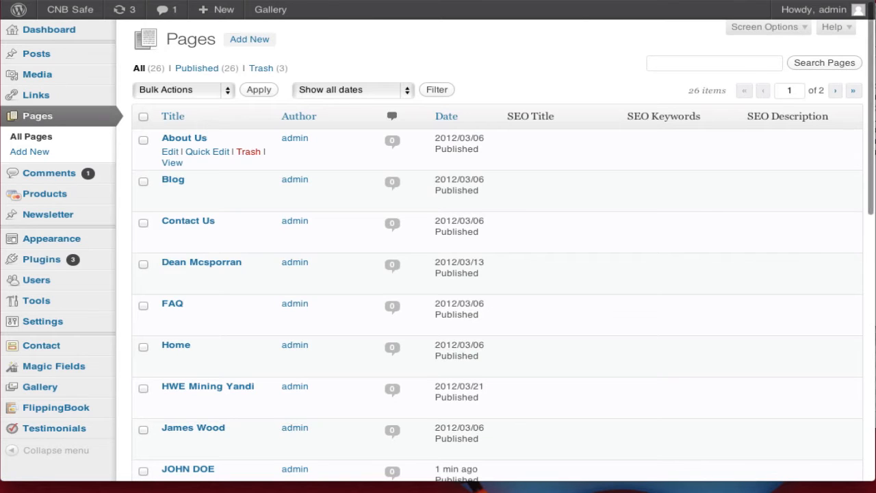
- Find the 'john doe' page and paste the copied speaker heading lines over its four test headings
{"action": "left_click", "coordinate": [712, 63]}
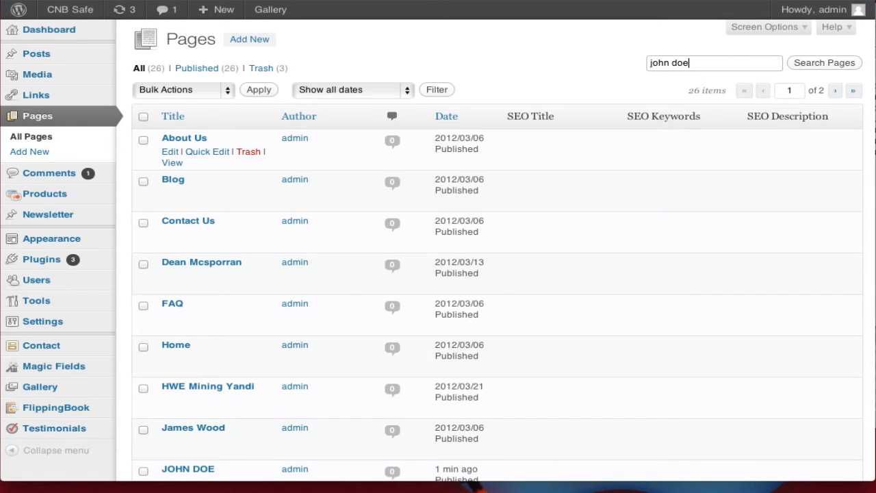
{"action": "key", "text": "Return"}
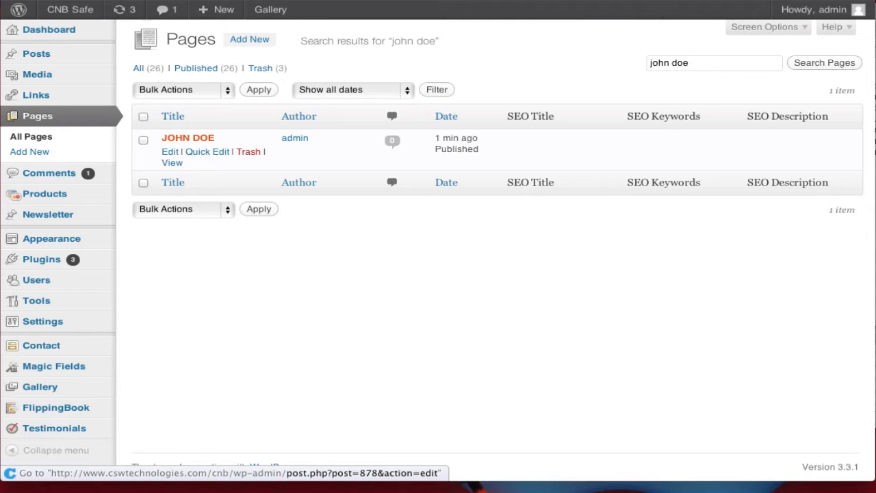
{"action": "left_click", "coordinate": [188, 138]}
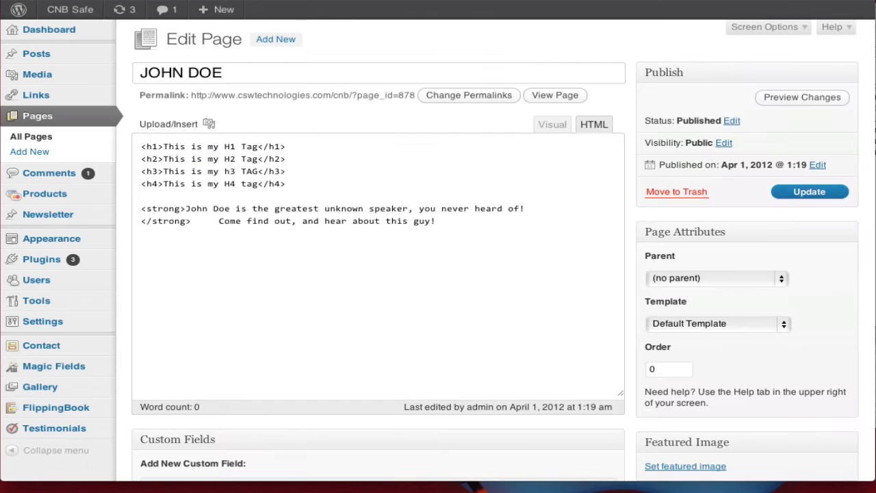
{"action": "key", "text": "ctrl+shift+Home"}
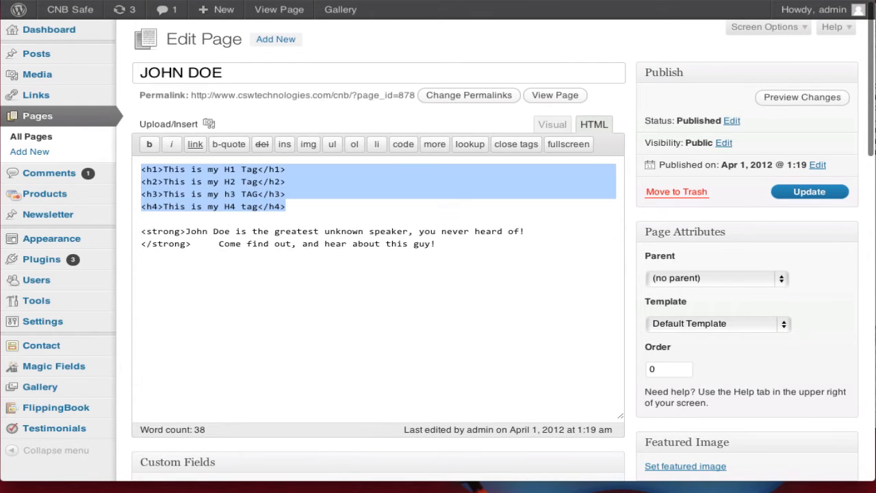
{"action": "key", "text": "ctrl+v"}
{"action": "key", "text": "Down"}
{"action": "key", "text": "Down"}
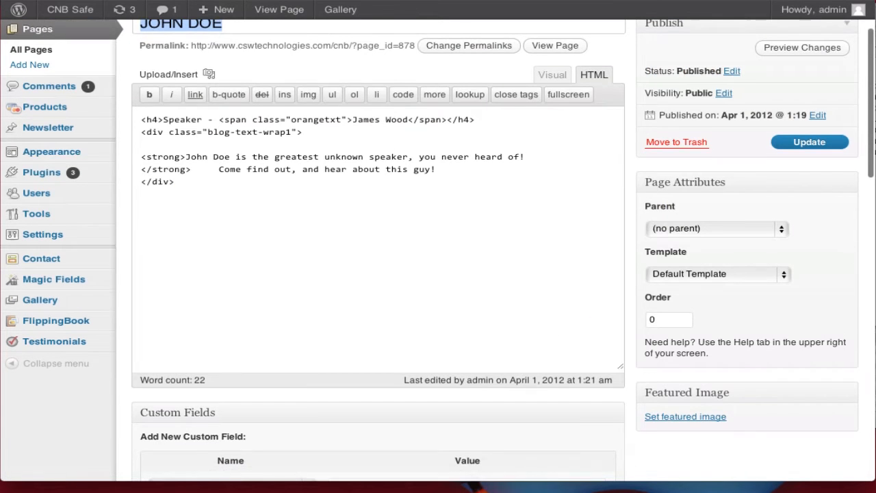
- Add a closing </div> after the strong intro text and update the JOHN DOE page
{"action": "scroll", "coordinate": [438, 273], "scroll_direction": "up", "scroll_amount": 2}
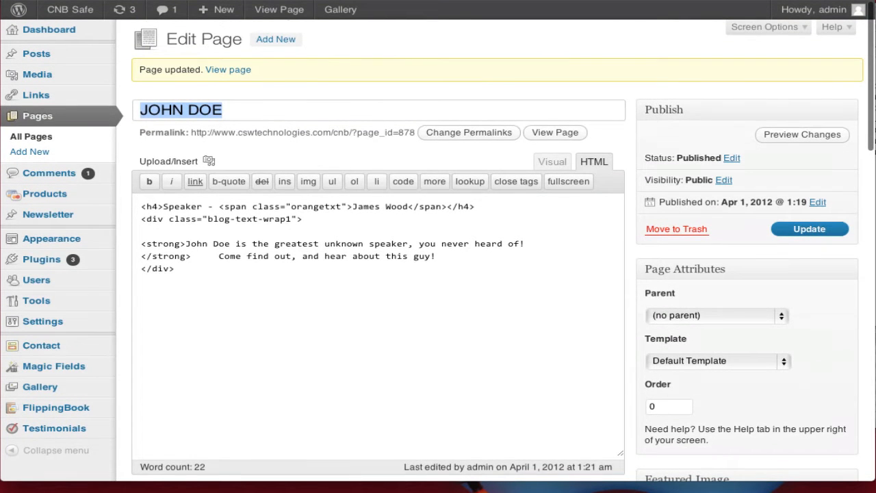
- View the live JOHN DOE page and inspect its plain speaker heading
{"action": "left_click", "coordinate": [556, 132]}
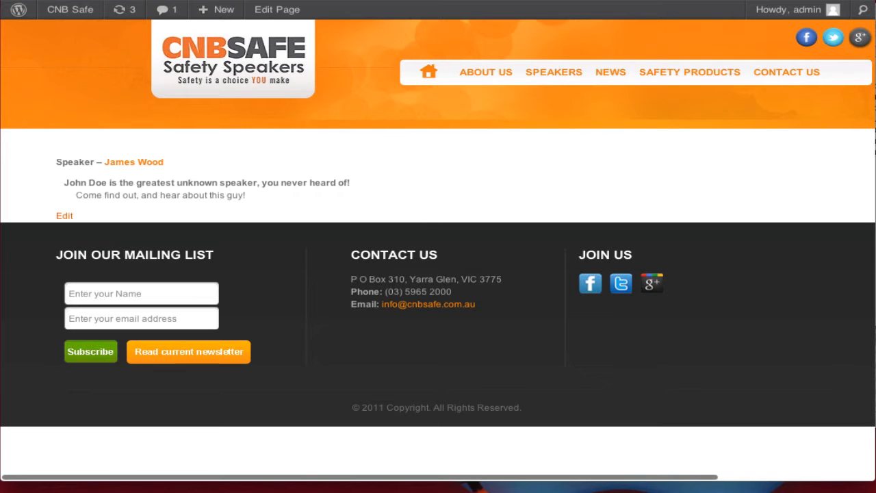
{"action": "triple_click", "coordinate": [288, 162]}
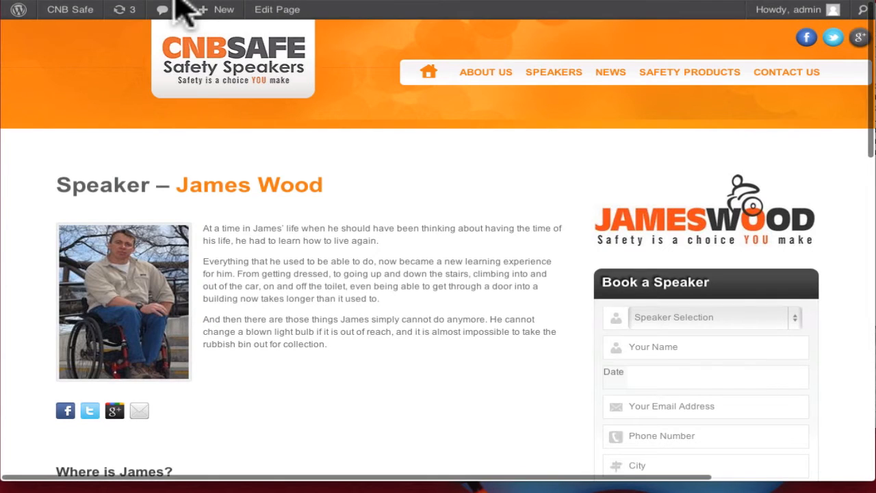
{"action": "scroll", "coordinate": [382, 291], "scroll_direction": "down", "scroll_amount": 12}
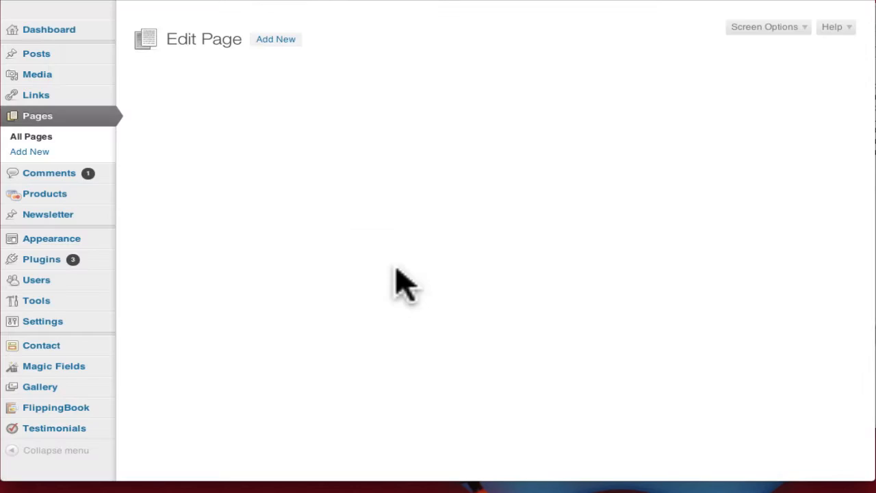
- Apply the 'for James Speaker page' template to JOHN DOE, update it, and view it live
{"action": "scroll", "coordinate": [828, 345], "scroll_direction": "down", "scroll_amount": 1}
{"action": "scroll", "coordinate": [835, 359], "scroll_direction": "down", "scroll_amount": 2}
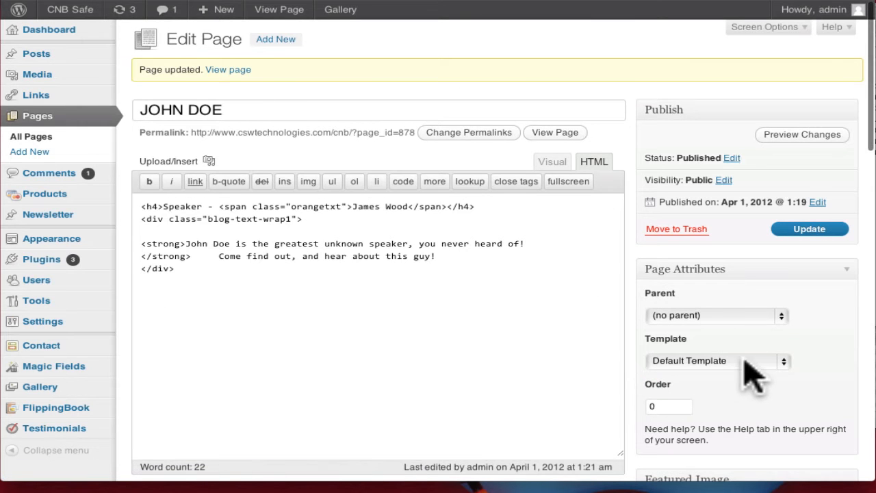
{"action": "left_click", "coordinate": [753, 361]}
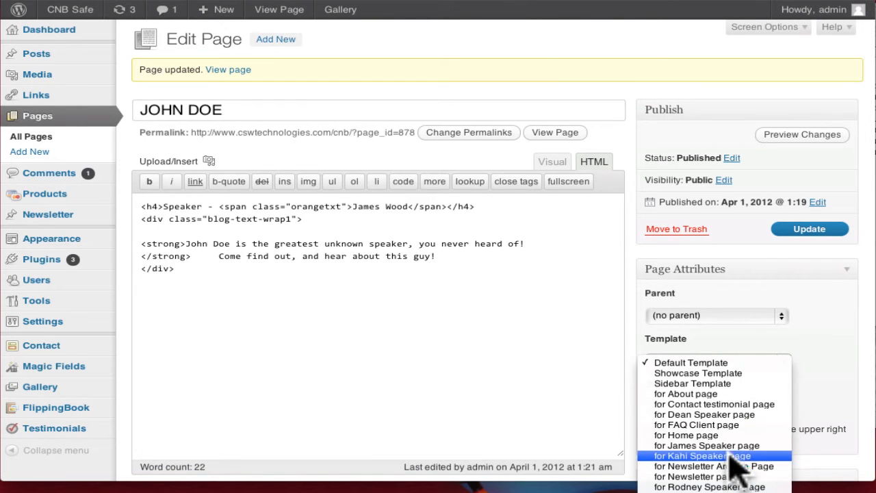
{"action": "left_click", "coordinate": [727, 445]}
{"action": "left_click", "coordinate": [781, 230]}
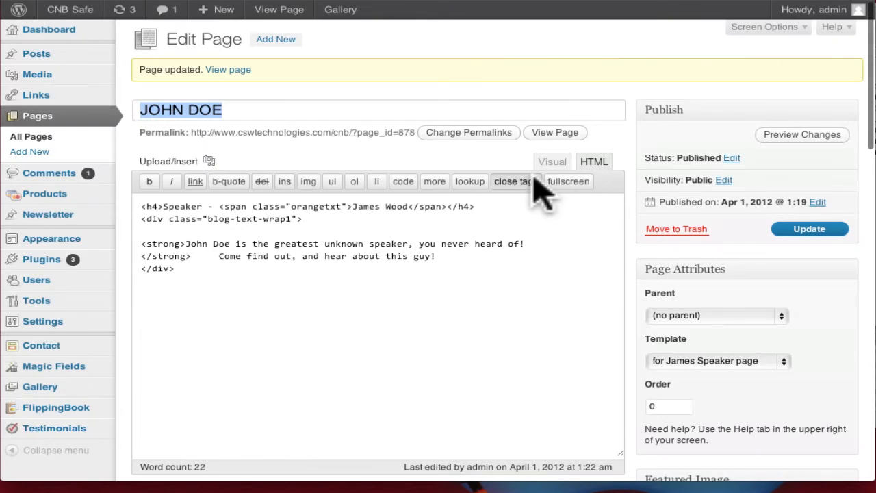
{"action": "left_click", "coordinate": [558, 134]}
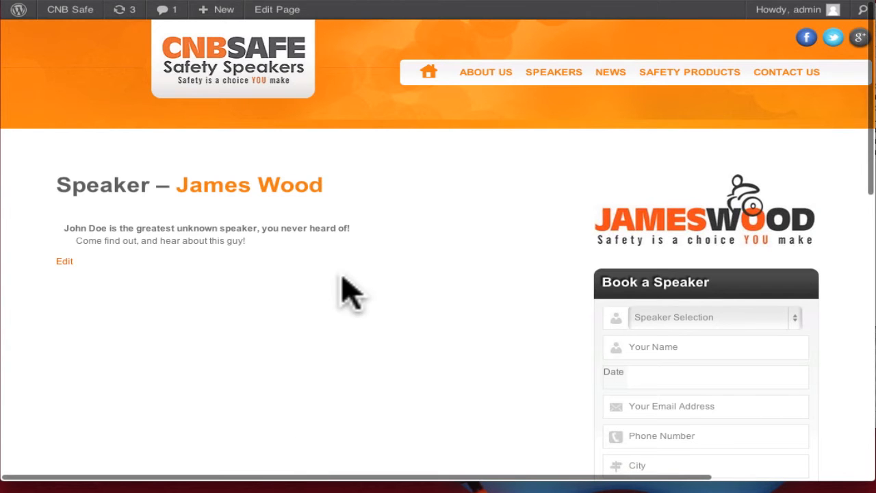
{"action": "left_click_drag", "start_coordinate": [361, 259], "coordinate": [235, 215]}
{"action": "left_click", "coordinate": [236, 213]}
{"action": "left_click_drag", "start_coordinate": [346, 186], "coordinate": [27, 182]}
{"action": "left_click", "coordinate": [288, 203]}
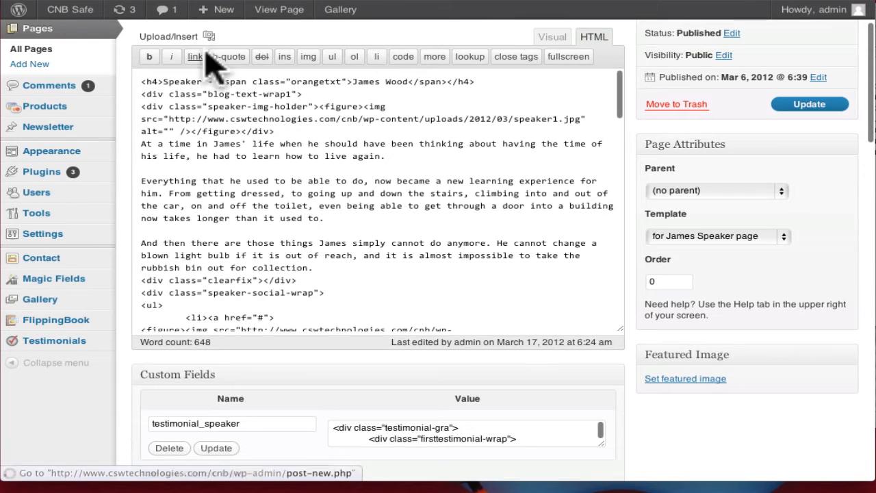
{"action": "scroll", "coordinate": [250, 260], "scroll_direction": "up", "scroll_amount": 2}
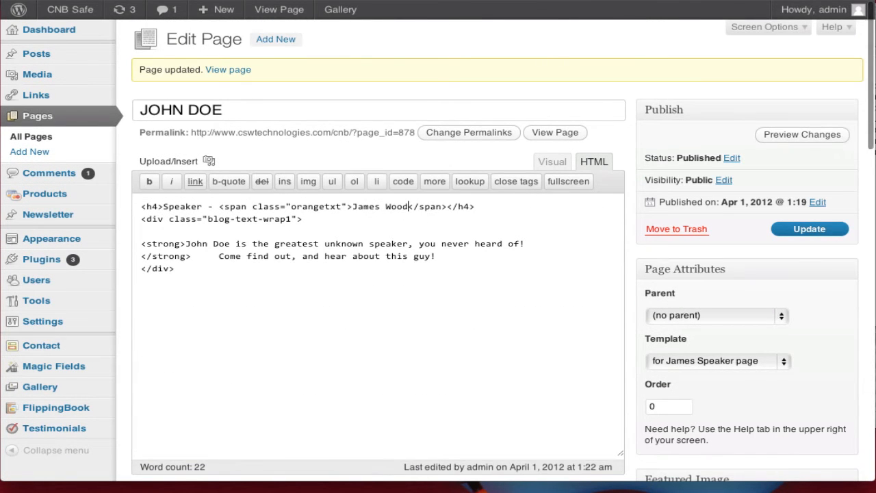
{"action": "type", "text": "John Doe!"}
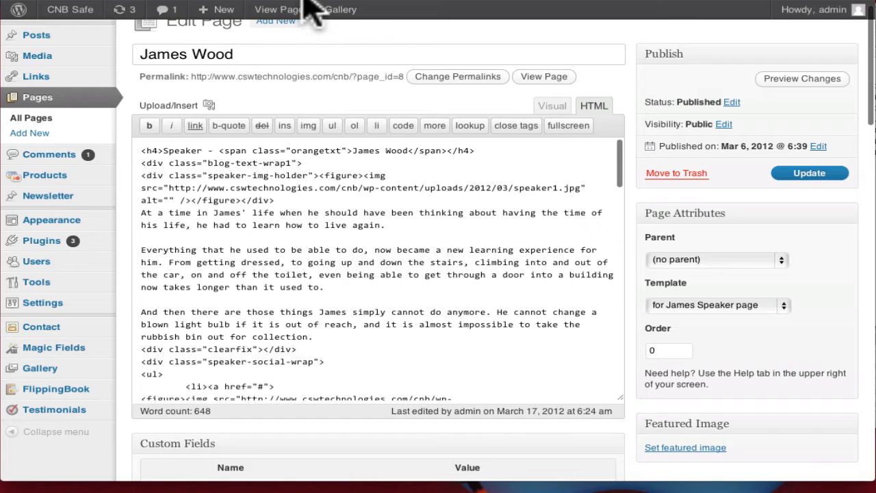
{"action": "left_click", "coordinate": [299, 7]}
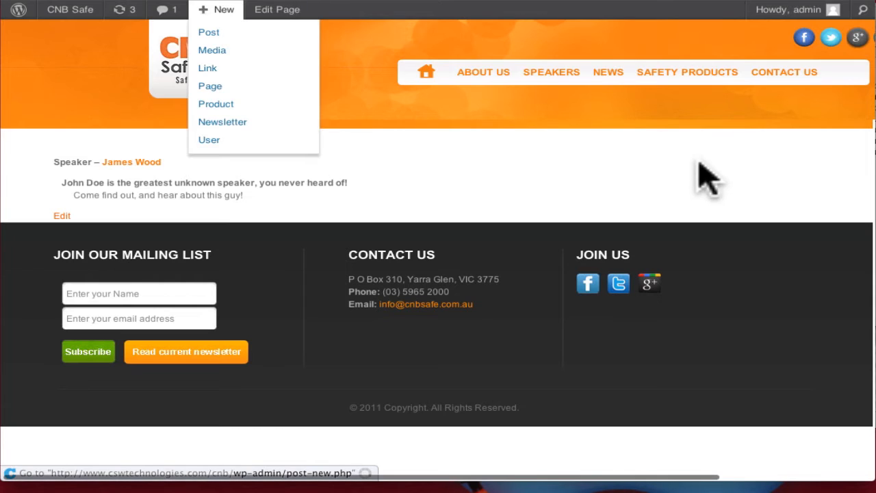
- Reload the live page to confirm the orange 'Speaker – John Doe!' heading, then resume editing
{"action": "mouse_move", "coordinate": [527, 76]}
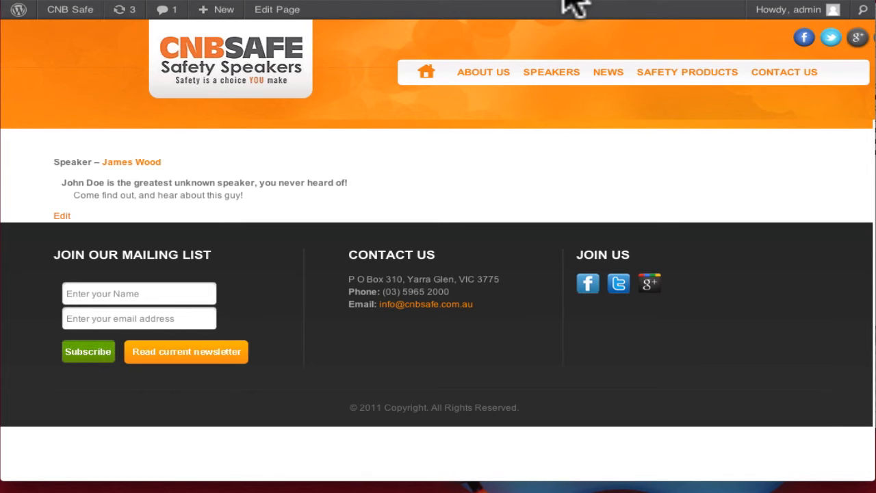
{"action": "key", "text": "super+r"}
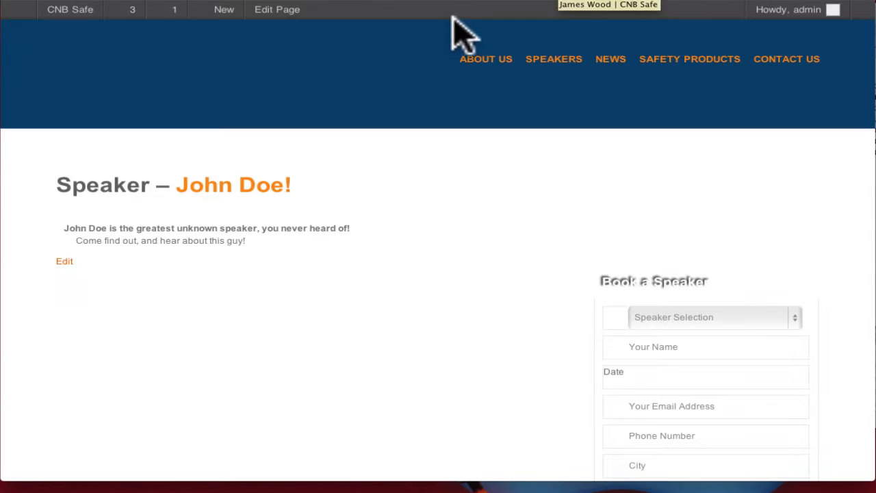
{"action": "left_click", "coordinate": [74, 1]}
{"action": "left_click", "coordinate": [251, 232]}
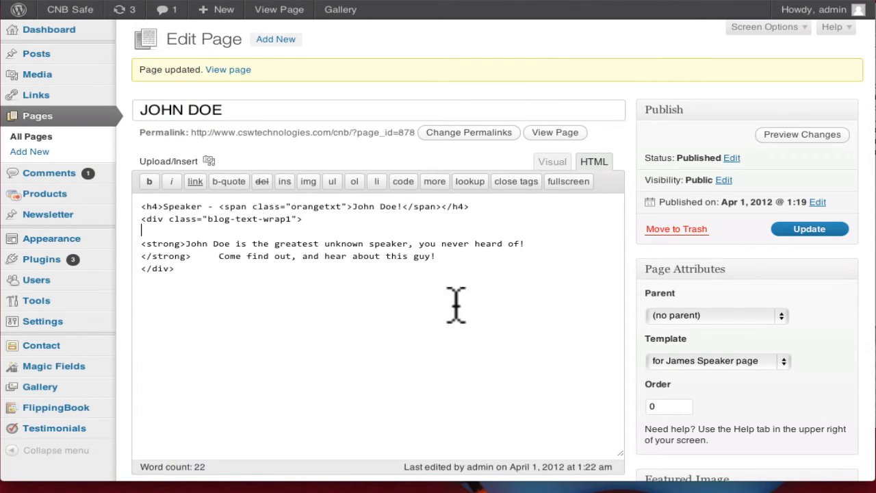
- Switch to the visual editor and place the cursor at the start of the bold intro
{"action": "left_click", "coordinate": [561, 158]}
{"action": "key", "text": "Down"}
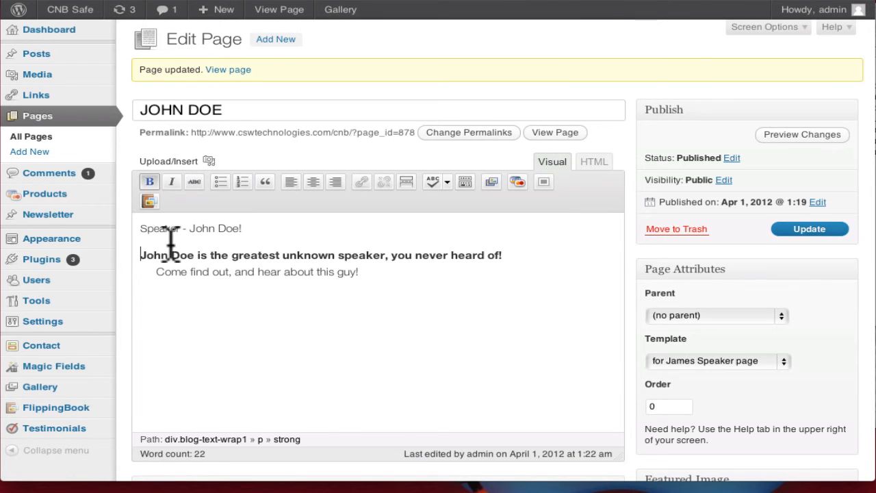
{"action": "key", "text": "Up"}
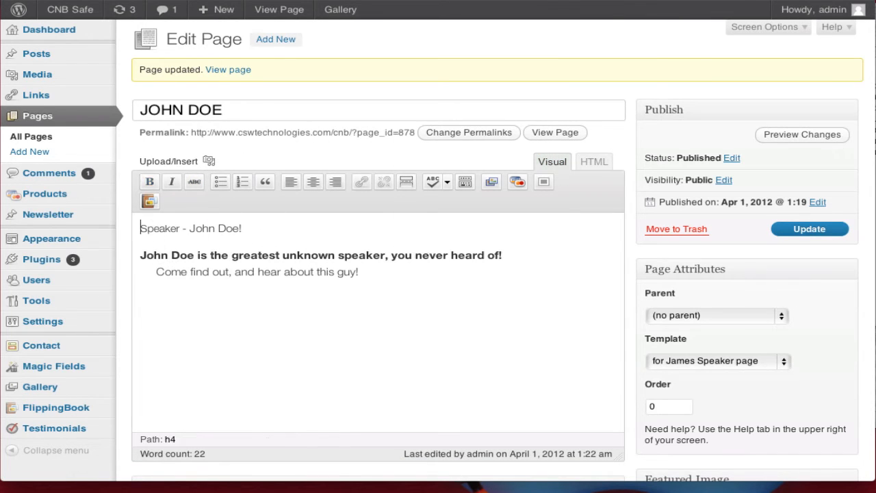
{"action": "key", "text": "Down"}
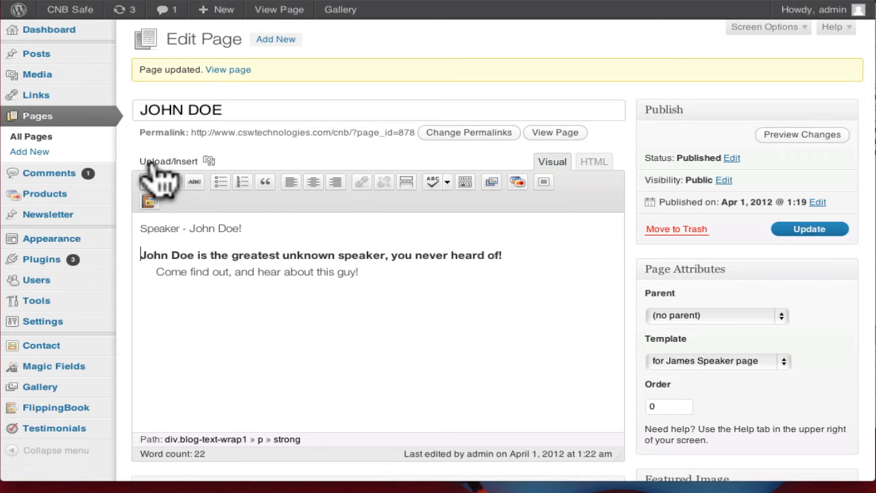
- Upload John_Doe.jpg and insert it left-aligned at Medium size beside the intro
{"action": "left_click", "coordinate": [159, 165]}
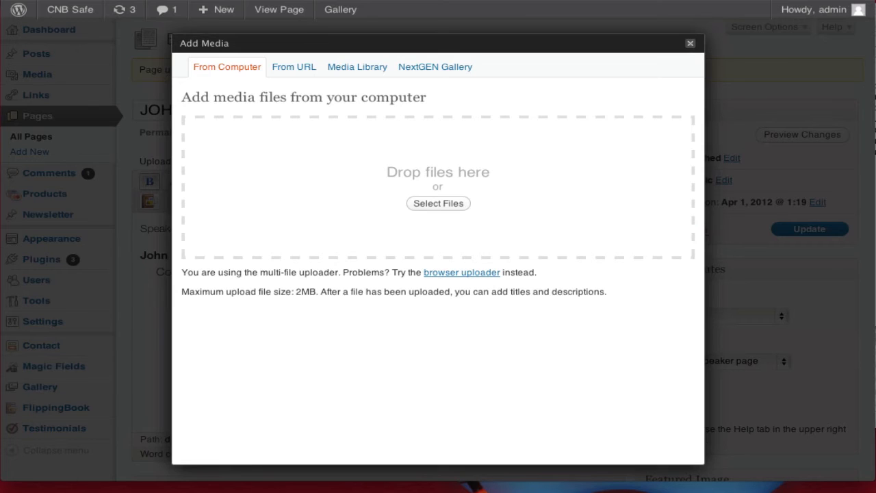
{"action": "left_click_drag", "start_coordinate": [863, 82], "coordinate": [446, 171]}
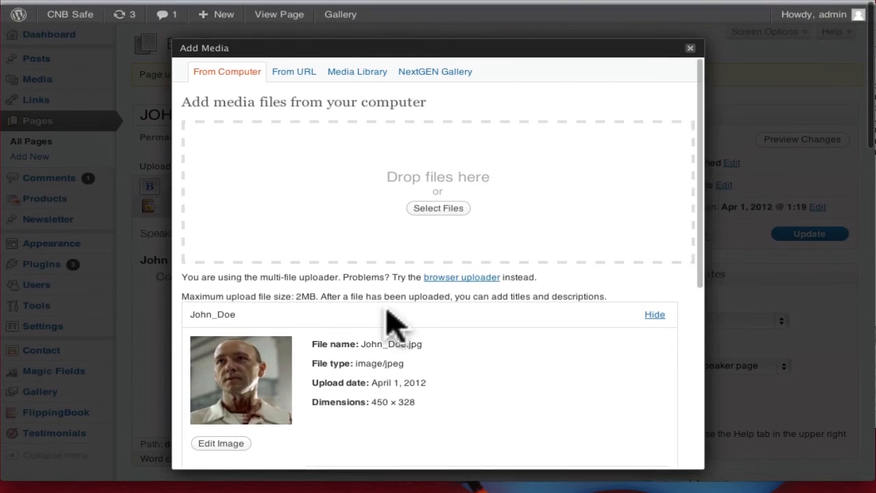
{"action": "scroll", "coordinate": [391, 322], "scroll_direction": "down", "scroll_amount": 5}
{"action": "scroll", "coordinate": [378, 309], "scroll_direction": "down", "scroll_amount": 6}
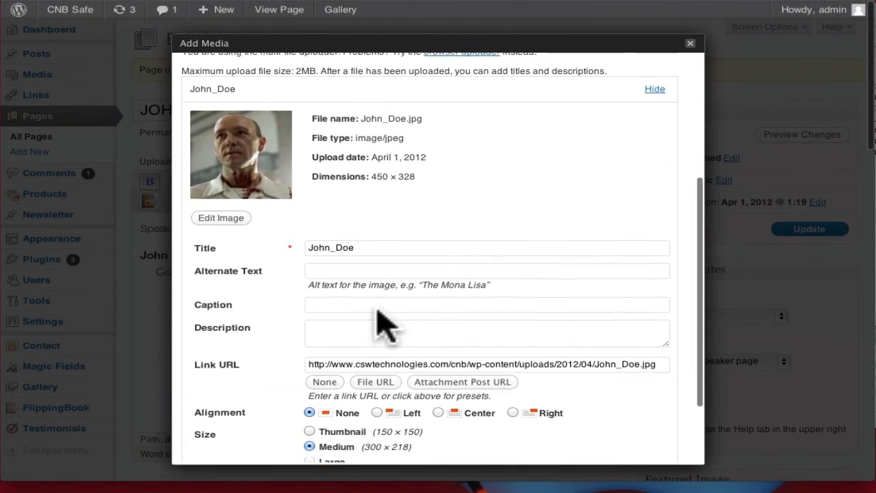
{"action": "scroll", "coordinate": [378, 327], "scroll_direction": "down", "scroll_amount": 2}
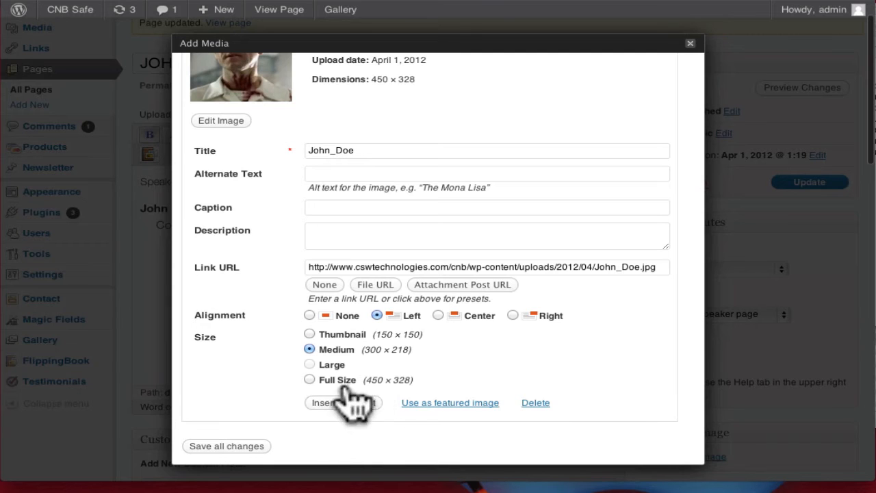
{"action": "left_click", "coordinate": [373, 403]}
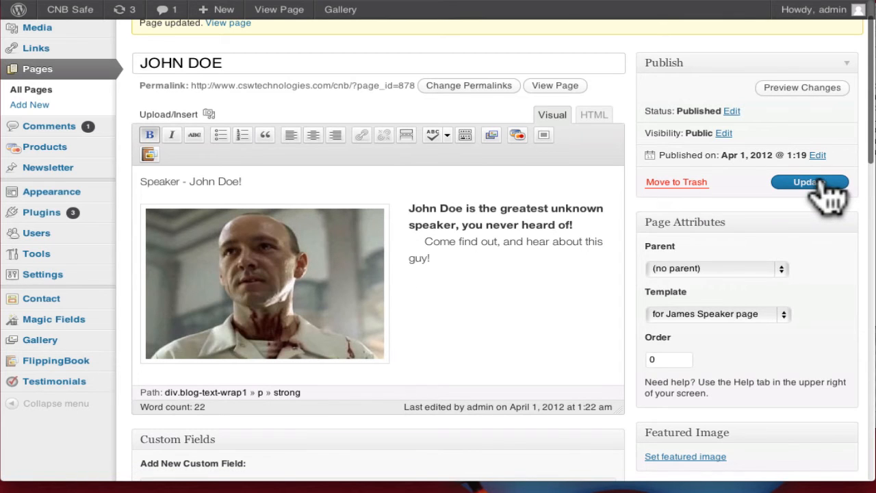
- Update the JOHN DOE page and reload the live page to check the photo beside the text
{"action": "left_click", "coordinate": [804, 183]}
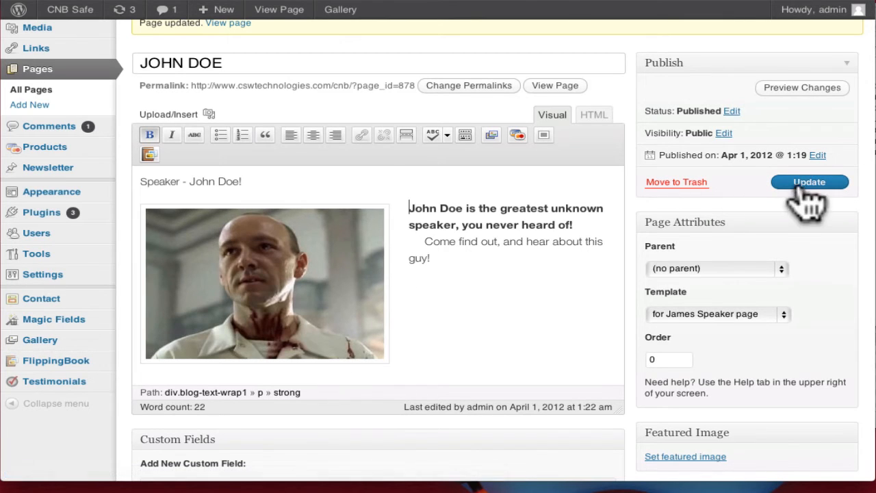
{"action": "mouse_move", "coordinate": [200, 2]}
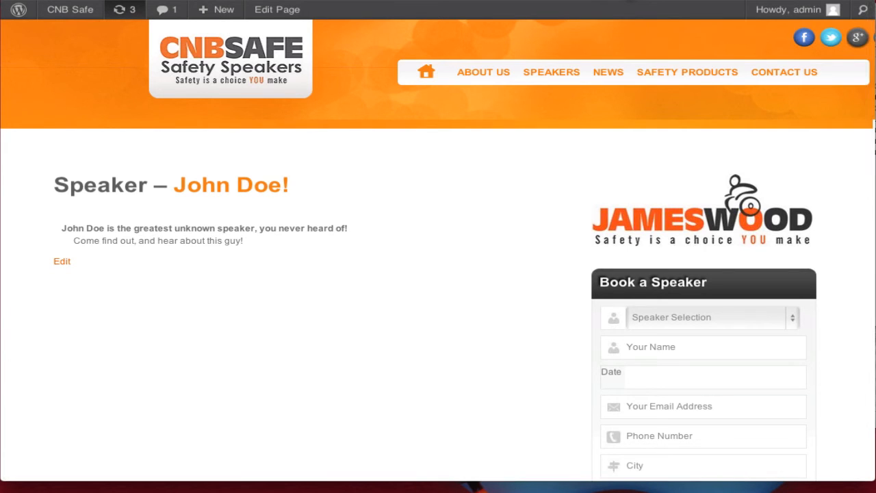
{"action": "left_click", "coordinate": [600, 1]}
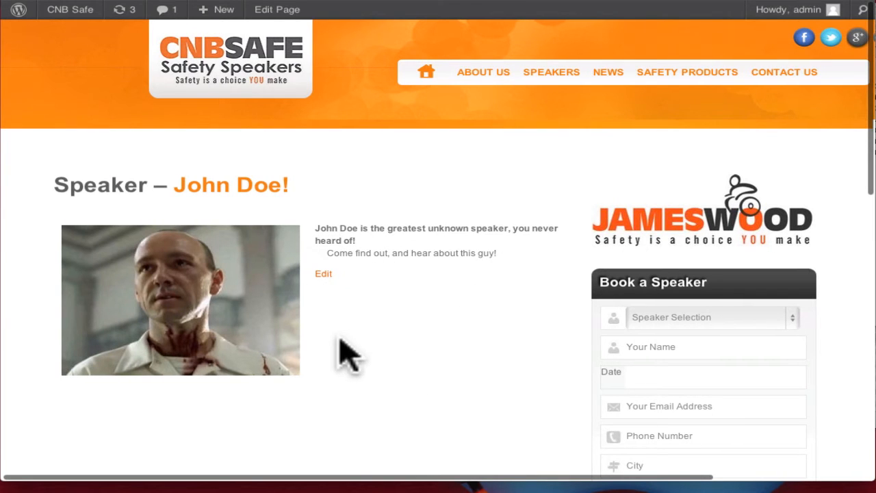
{"action": "left_click", "coordinate": [68, 1]}
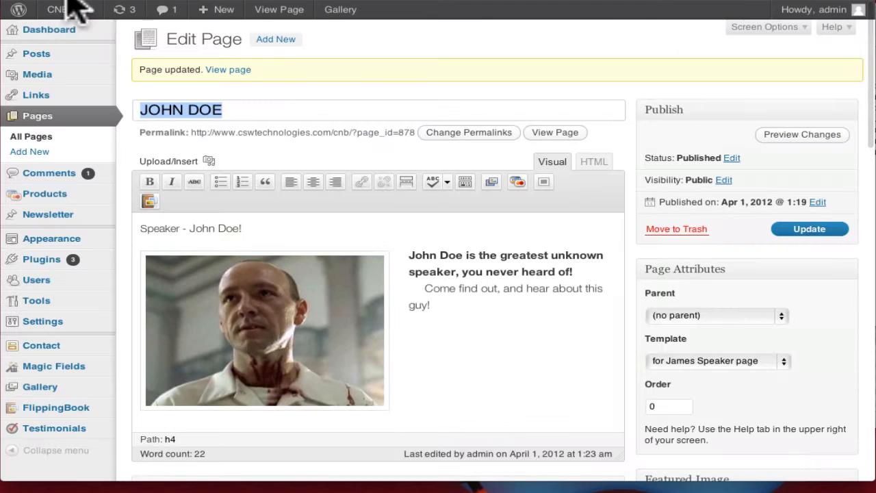
- Right-align the speaker photo and add 'Lorem ipsum, blah blah!' after the intro line
{"action": "left_click", "coordinate": [339, 344]}
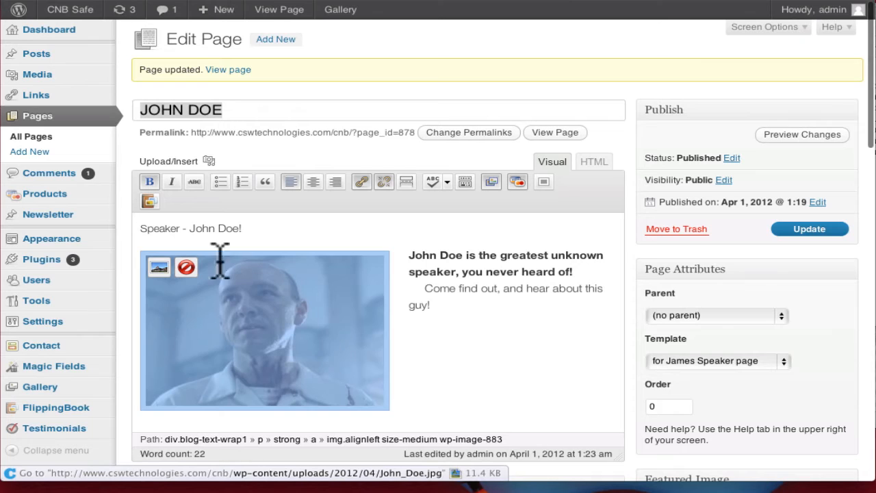
{"action": "left_click", "coordinate": [315, 184]}
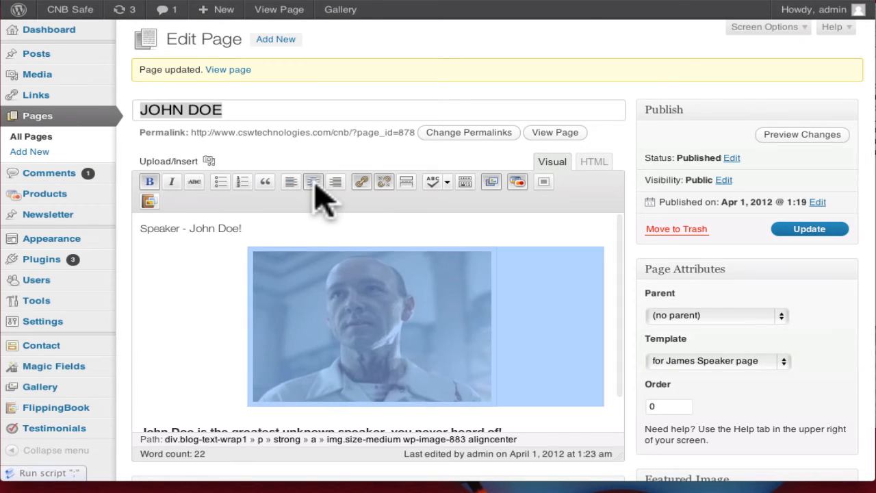
{"action": "left_click", "coordinate": [336, 182]}
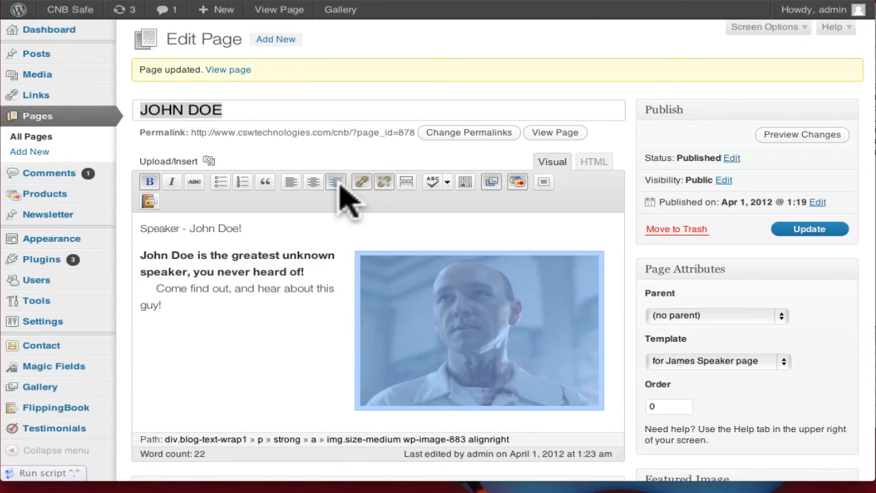
{"action": "left_click", "coordinate": [313, 367]}
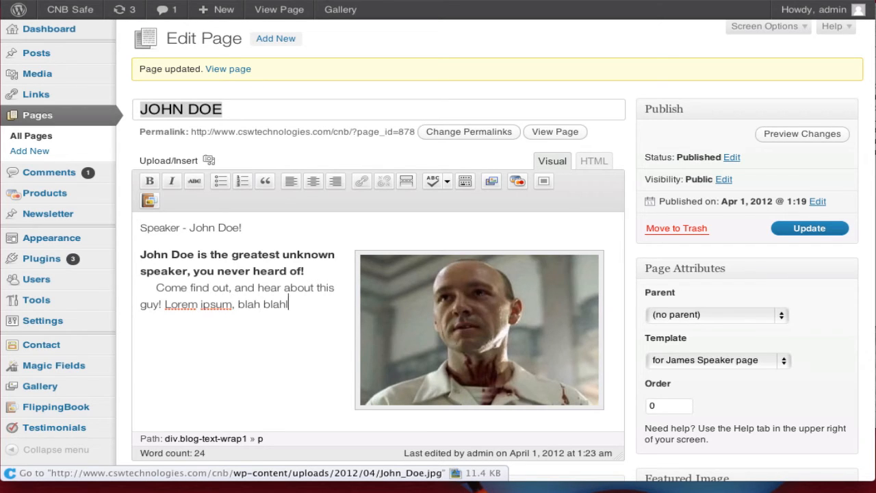
- Copy the 'Come find out…' filler sentence and paste it repeatedly at the paragraph end
{"action": "left_click_drag", "start_coordinate": [308, 305], "coordinate": [284, 288]}
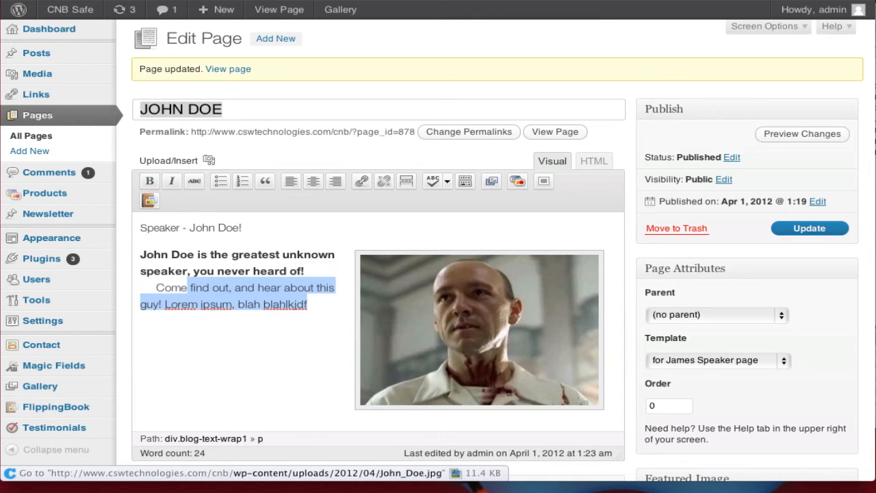
{"action": "left_click", "coordinate": [308, 305]}
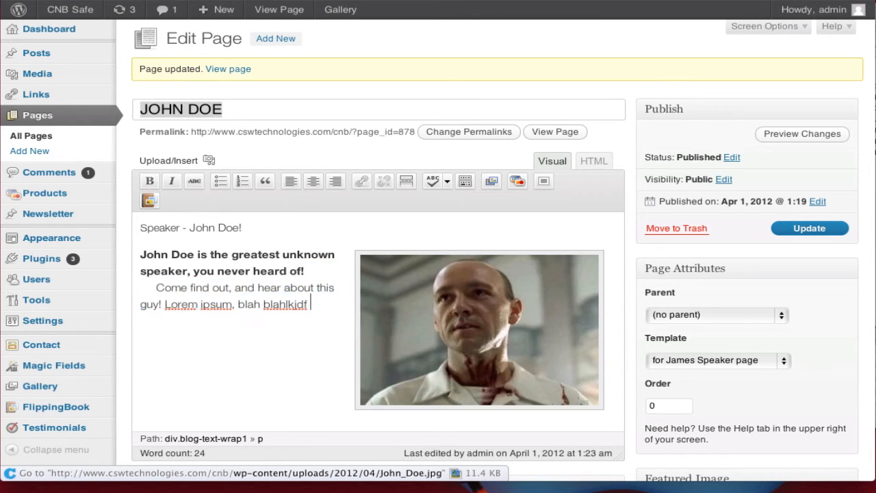
{"action": "key", "text": "ctrl+v"}
{"action": "key", "text": "ctrl+v"}
{"action": "key", "text": "ctrl+v"}
{"action": "key", "text": "ctrl+v"}
{"action": "key", "text": "ctrl+v"}
{"action": "key", "text": "ctrl+v"}
{"action": "key", "text": "ctrl+v"}
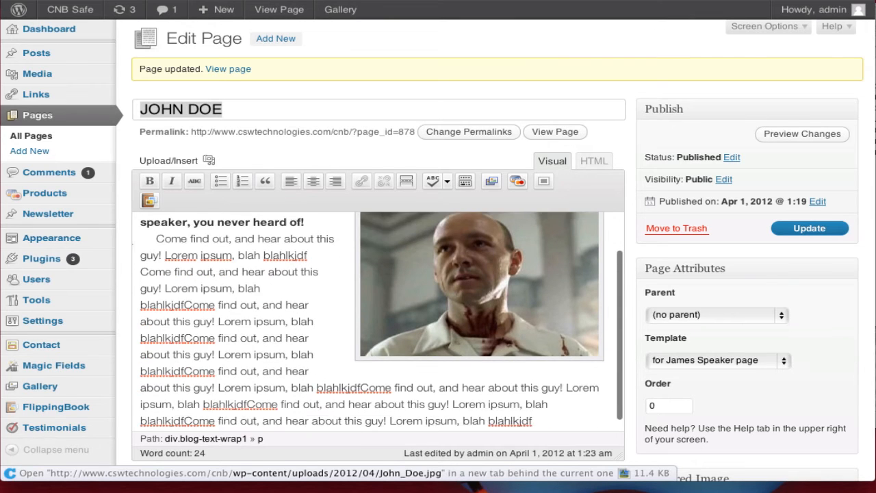
{"action": "type", "text": "Come find out, and hear about this guy! Lorem ipsum, blah blahlkjdf"}
{"action": "scroll", "coordinate": [473, 370], "scroll_direction": "down", "scroll_amount": 2}
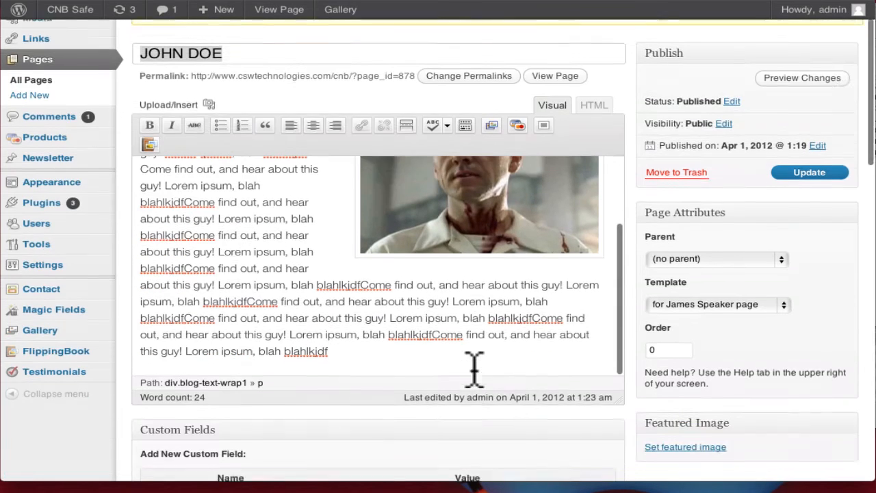
{"action": "scroll", "coordinate": [474, 369], "scroll_direction": "up", "scroll_amount": 1}
- Centre the speaker photo above the intro text
{"action": "left_click", "coordinate": [478, 234]}
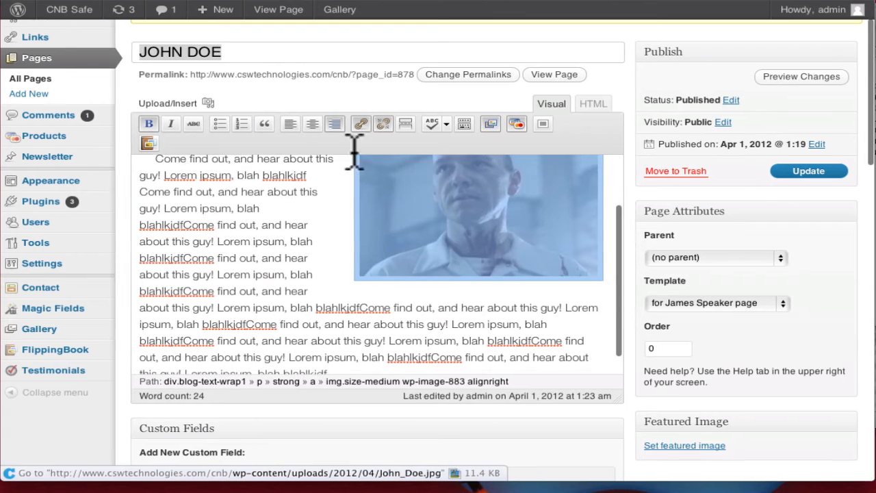
{"action": "left_click", "coordinate": [312, 124]}
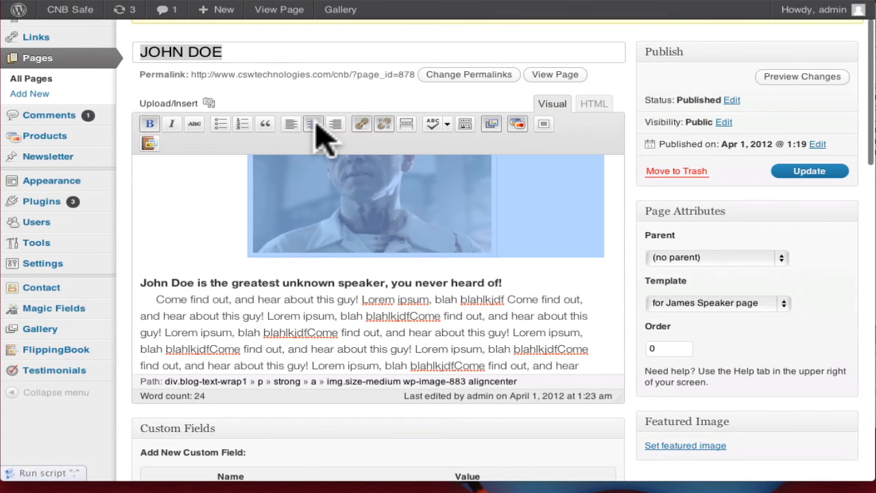
{"action": "scroll", "coordinate": [312, 308], "scroll_direction": "up", "scroll_amount": 5}
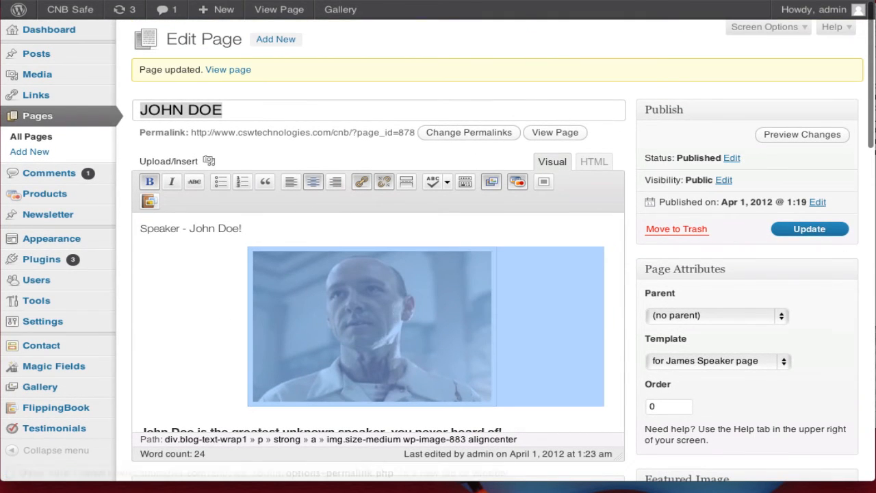
- Right-align the 'Speaker - John Doe!' heading, update the page, and view it live
{"action": "left_click", "coordinate": [809, 228]}
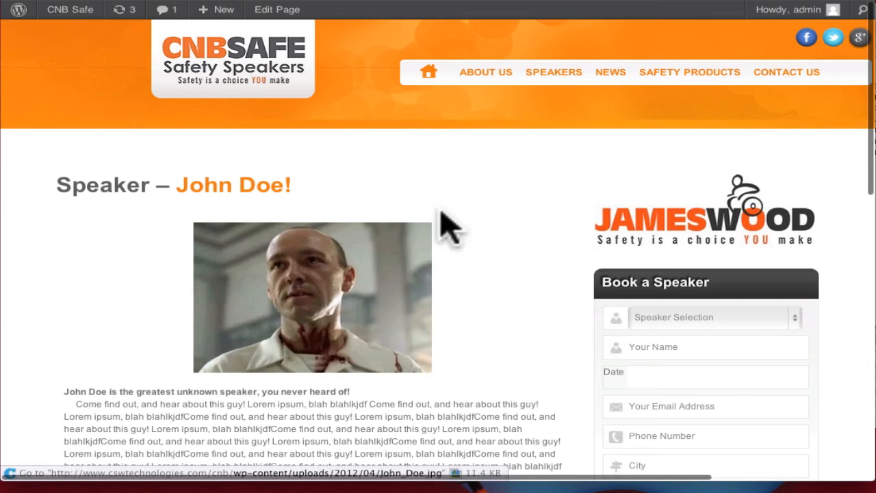
{"action": "left_click", "coordinate": [305, 10]}
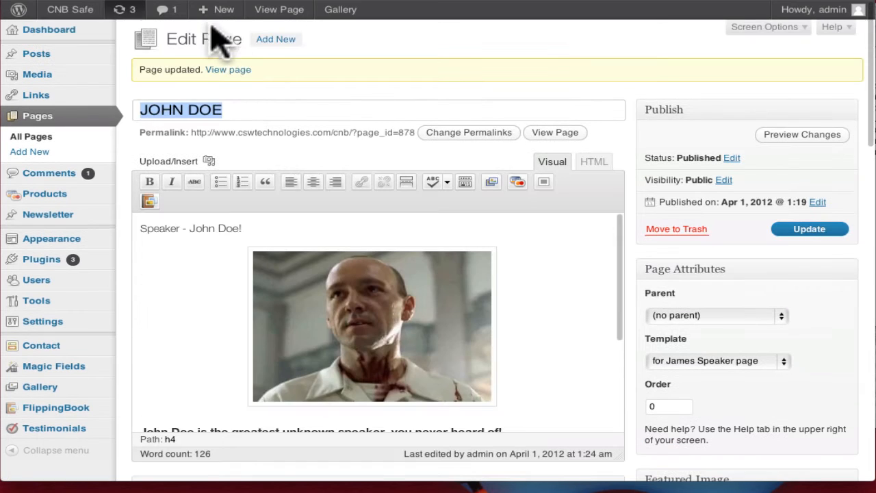
{"action": "left_click", "coordinate": [334, 182]}
{"action": "left_click", "coordinate": [819, 230]}
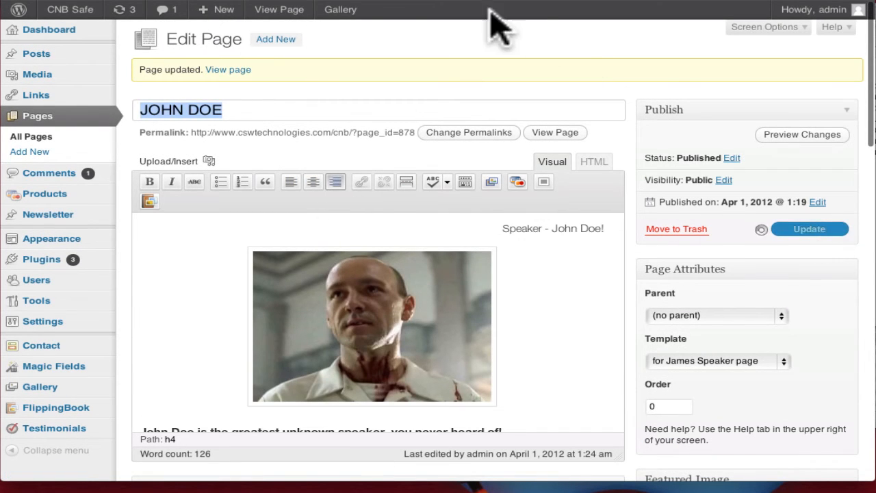
{"action": "left_click", "coordinate": [376, 0]}
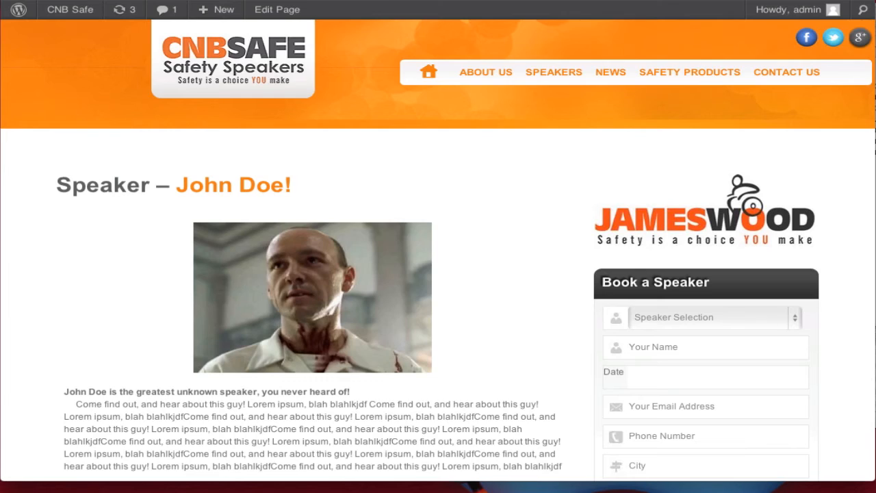
- Right-align the speaker photo so the text wraps on its left, update, and reload the live page
{"action": "key", "text": "super+r"}
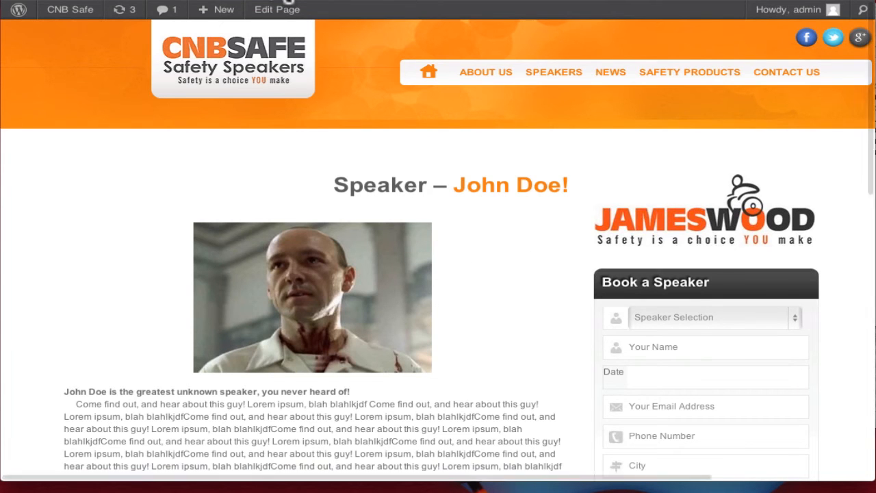
{"action": "left_click", "coordinate": [77, 1]}
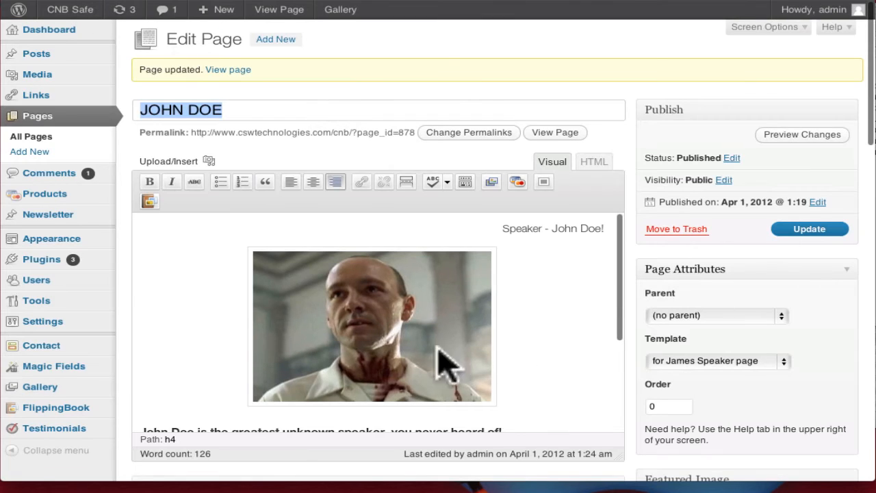
{"action": "left_click", "coordinate": [342, 322]}
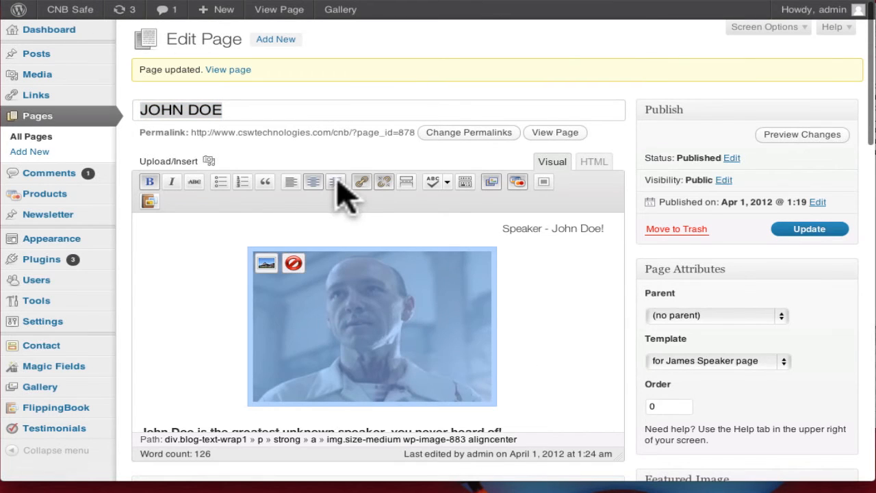
{"action": "left_click", "coordinate": [336, 182]}
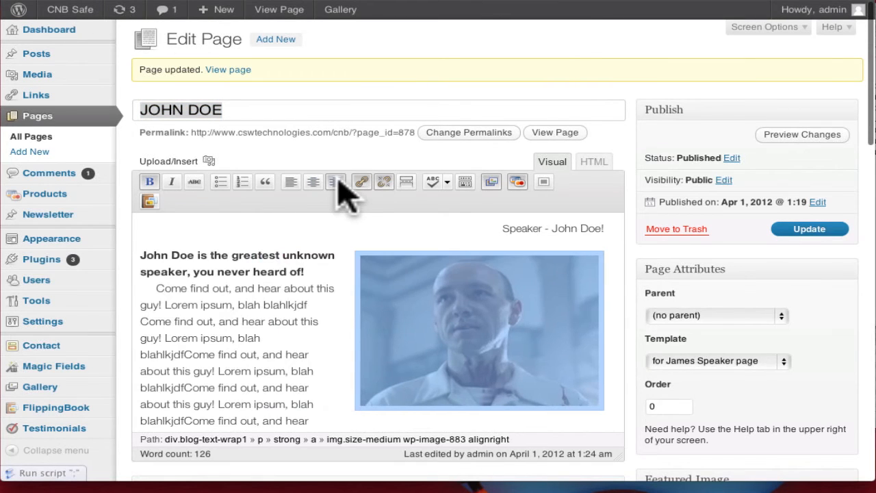
{"action": "left_click", "coordinate": [808, 231]}
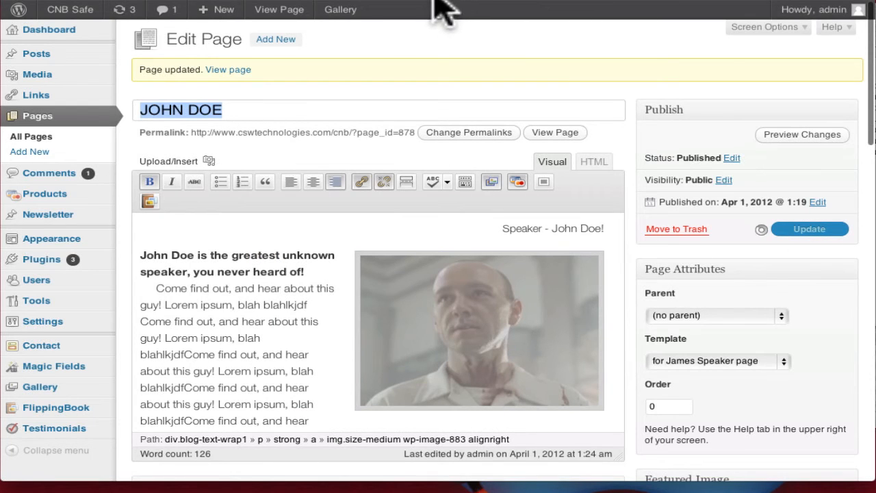
{"action": "left_click", "coordinate": [482, 1]}
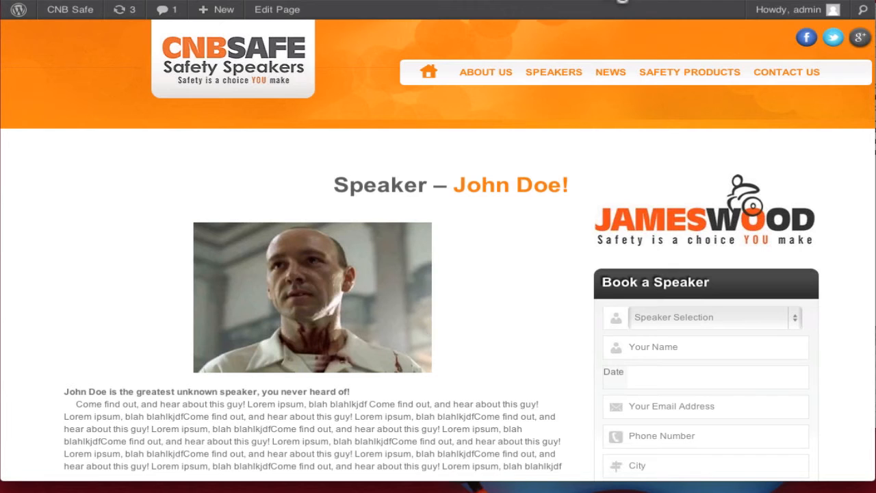
{"action": "key", "text": "super+r"}
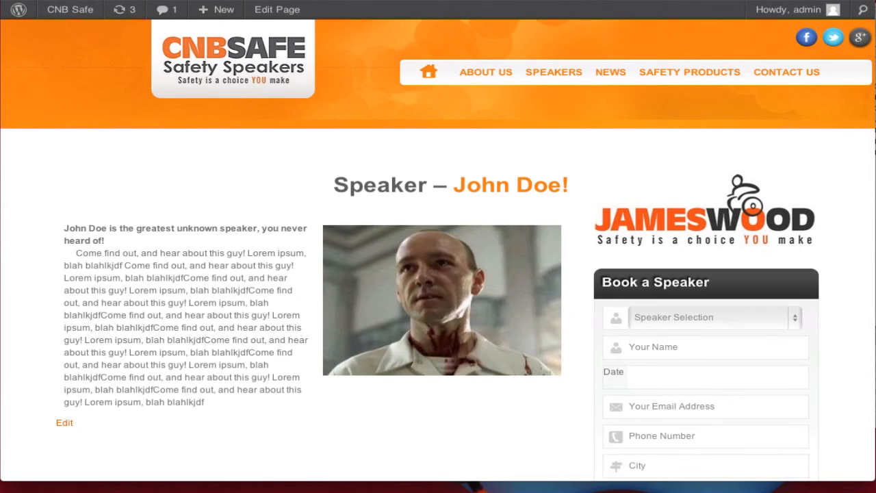
- Paste a copied stretch of filler text into the paragraph, update, and view the live page
{"action": "left_click", "coordinate": [76, 1]}
{"action": "scroll", "coordinate": [287, 176], "scroll_direction": "down", "scroll_amount": 1}
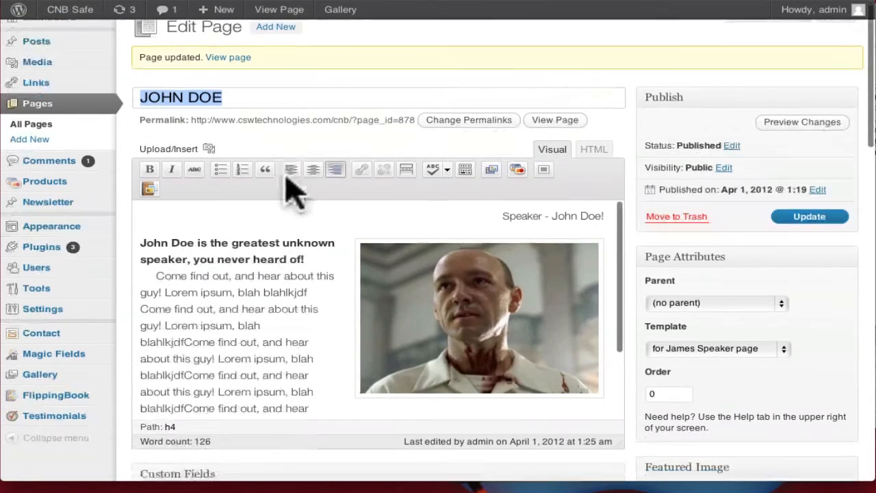
{"action": "scroll", "coordinate": [268, 290], "scroll_direction": "down", "scroll_amount": 4}
{"action": "left_click_drag", "start_coordinate": [349, 326], "coordinate": [139, 221]}
{"action": "key", "text": "ctrl+c"}
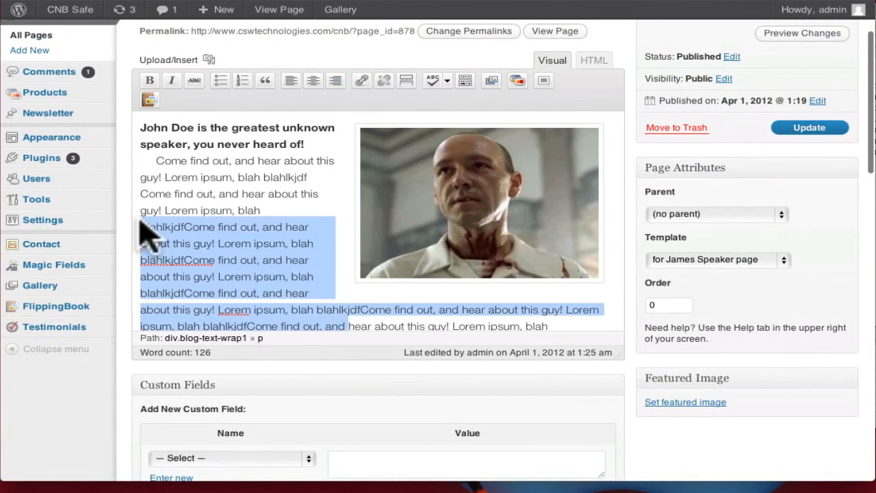
{"action": "left_click", "coordinate": [211, 212]}
{"action": "key", "text": "ctrl+v"}
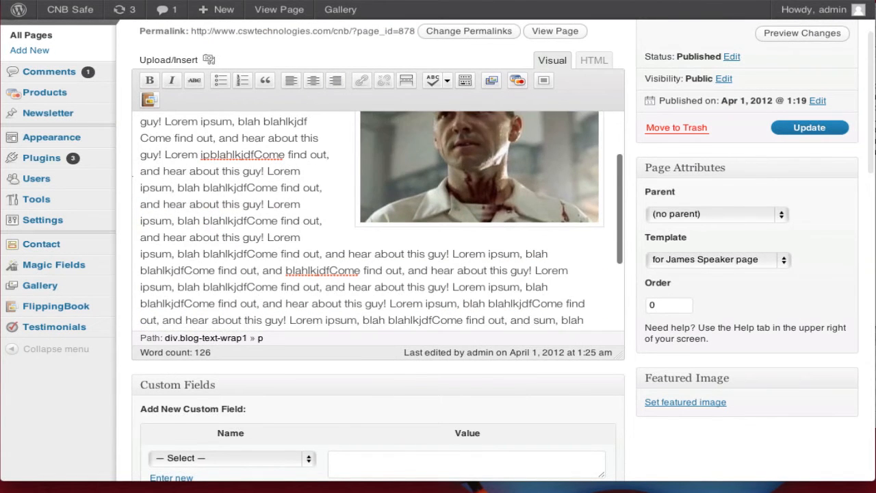
{"action": "left_click", "coordinate": [818, 131]}
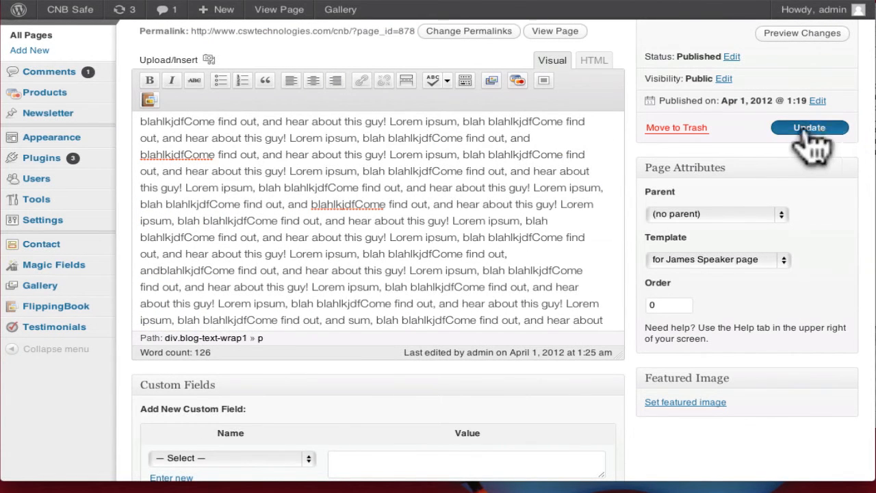
{"action": "left_click", "coordinate": [298, 8]}
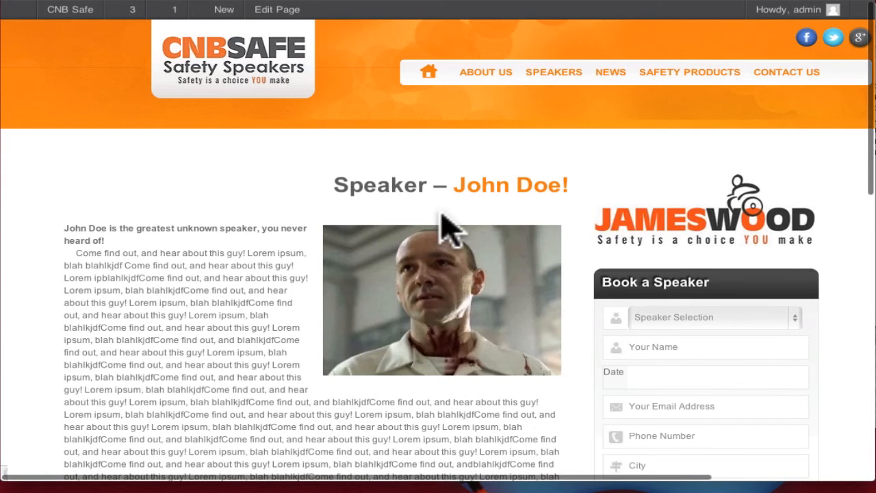
- Scroll through the live John Doe page to review the photo and text layout
{"action": "scroll", "coordinate": [445, 226], "scroll_direction": "down", "scroll_amount": 5}
{"action": "scroll", "coordinate": [505, 230], "scroll_direction": "up", "scroll_amount": 5}
{"action": "scroll", "coordinate": [404, 362], "scroll_direction": "down", "scroll_amount": 1}
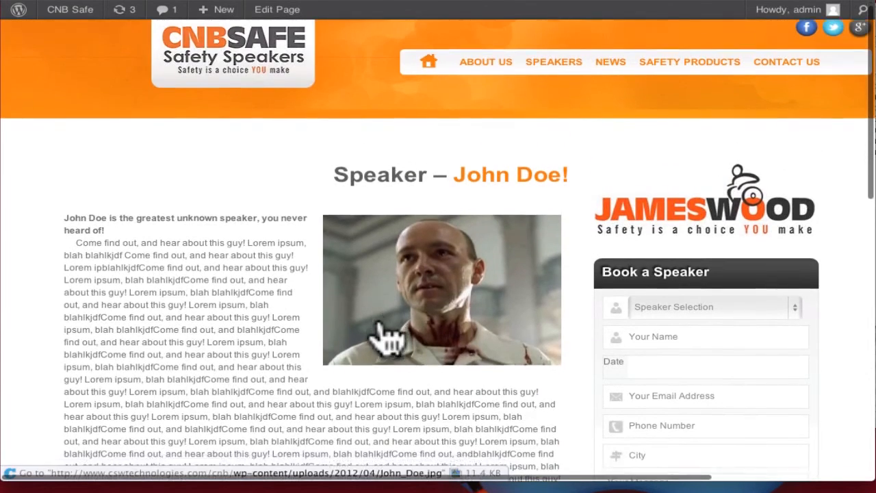
{"action": "scroll", "coordinate": [387, 336], "scroll_direction": "down", "scroll_amount": 3}
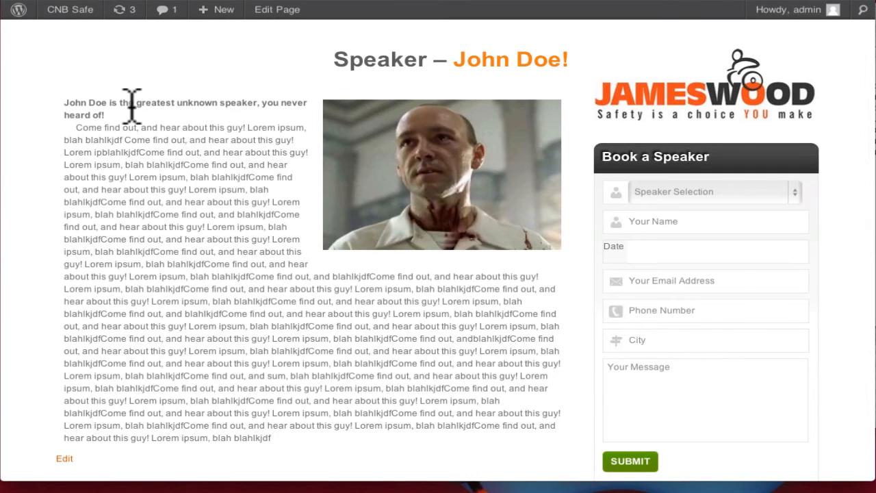
{"action": "scroll", "coordinate": [203, 176], "scroll_direction": "up", "scroll_amount": 3}
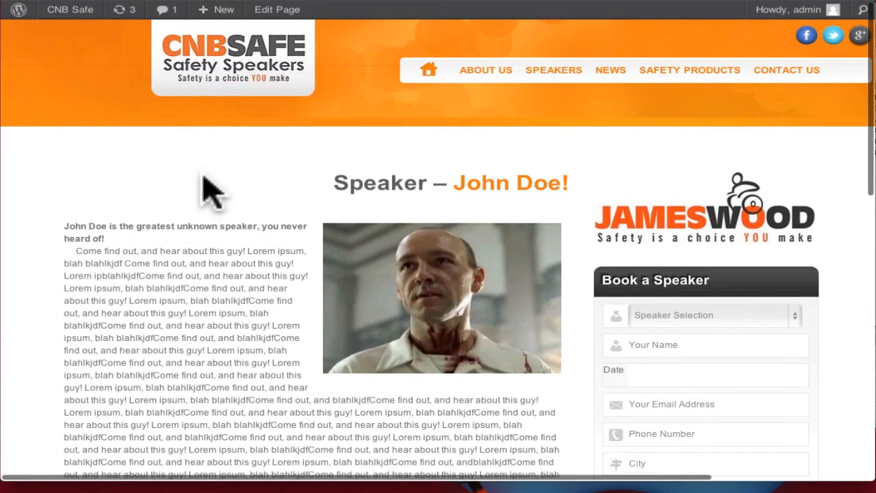
- Return to the JOHN DOE Edit Page screen, now holding 365 words of content
{"action": "left_click", "coordinate": [74, 2]}
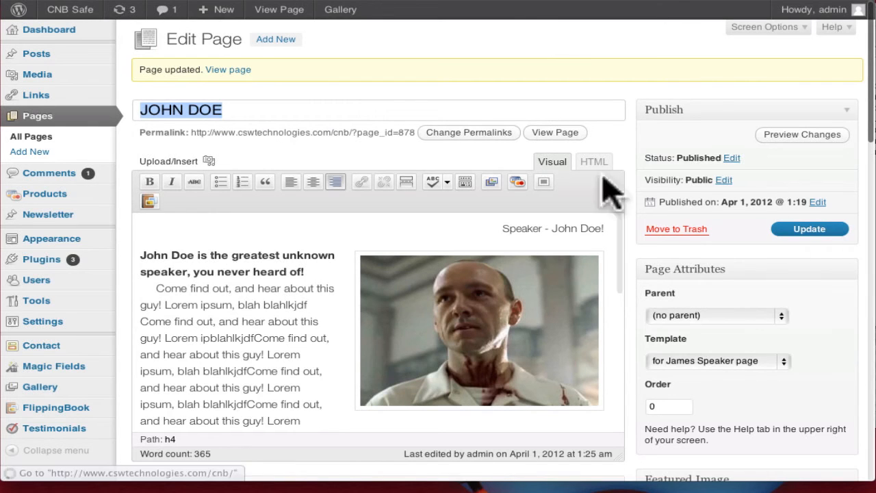
{"action": "left_click", "coordinate": [317, 6]}
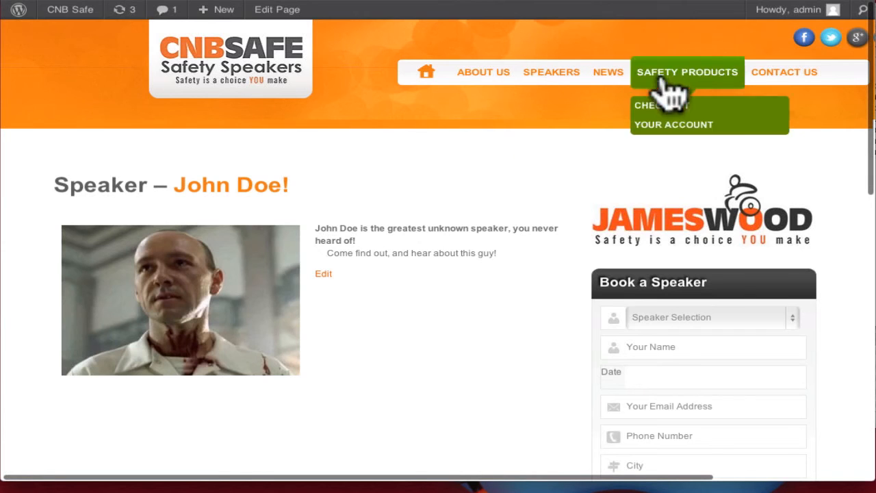
{"action": "mouse_move", "coordinate": [533, 79]}
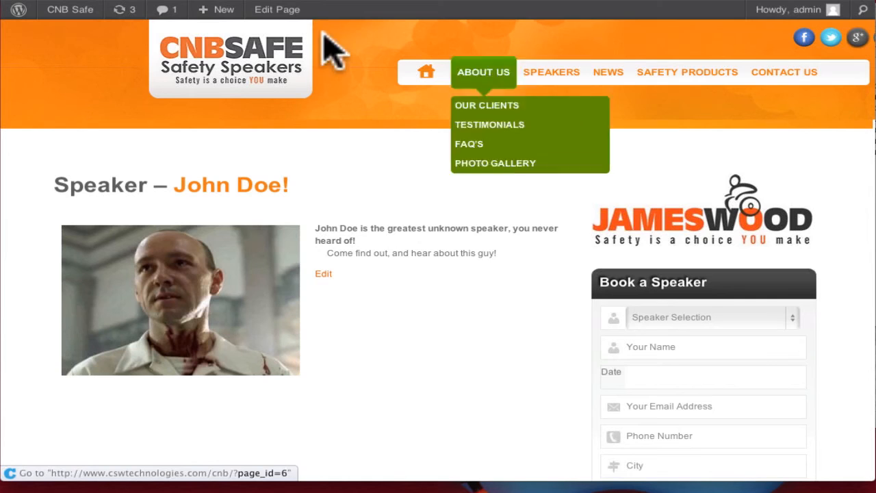
{"action": "mouse_move", "coordinate": [76, 6]}
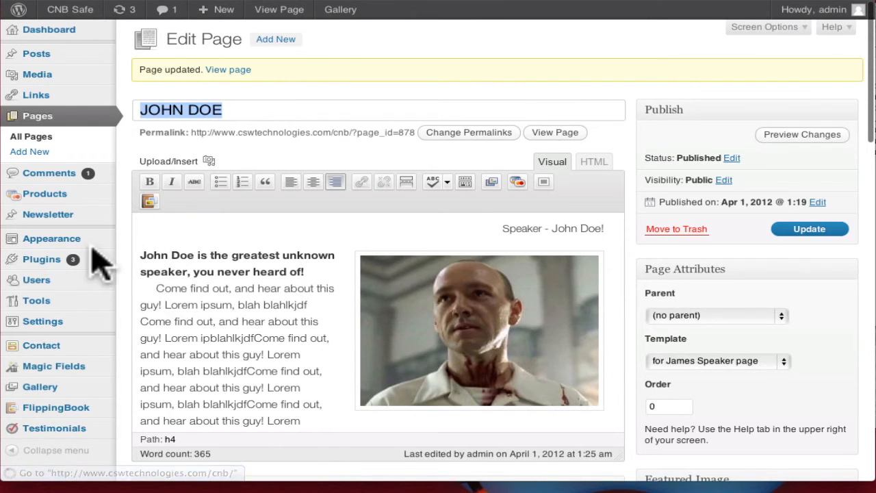
{"action": "mouse_move", "coordinate": [72, 253]}
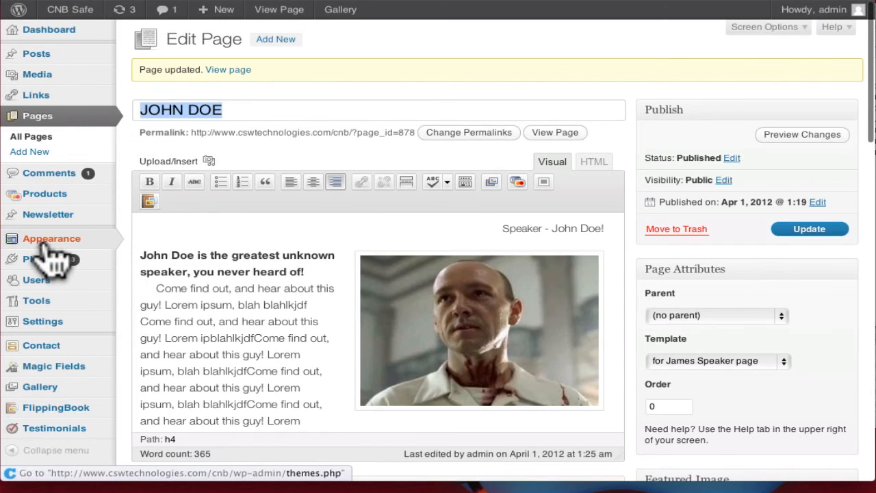
- In Appearance > Menus, add the JOHN DOE page as a menu item after Contact Us
{"action": "mouse_move", "coordinate": [43, 246]}
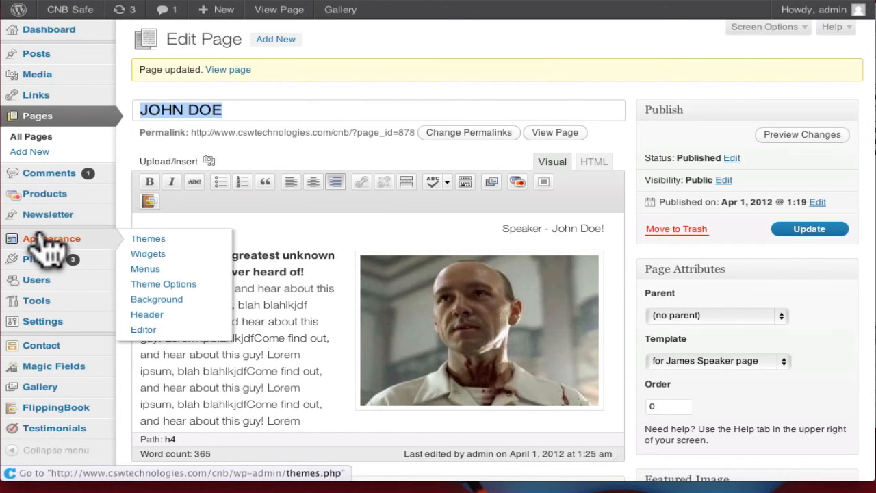
{"action": "left_click", "coordinate": [142, 272]}
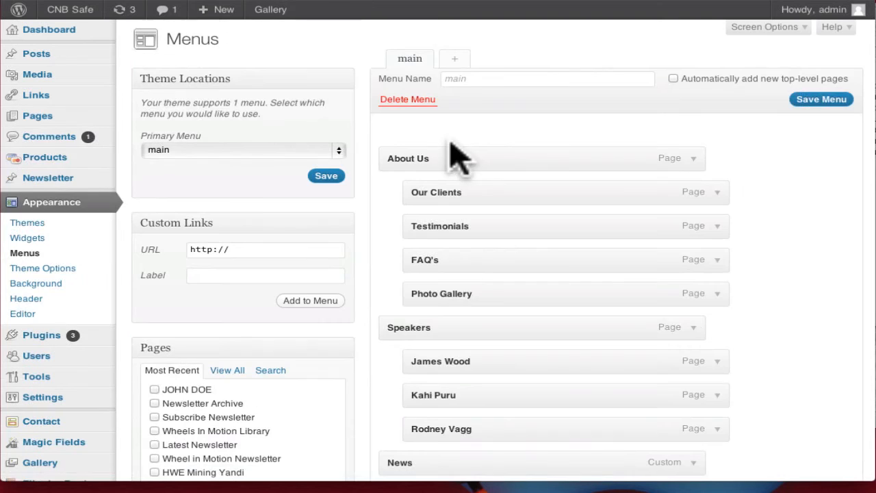
{"action": "scroll", "coordinate": [479, 268], "scroll_direction": "down", "scroll_amount": 3}
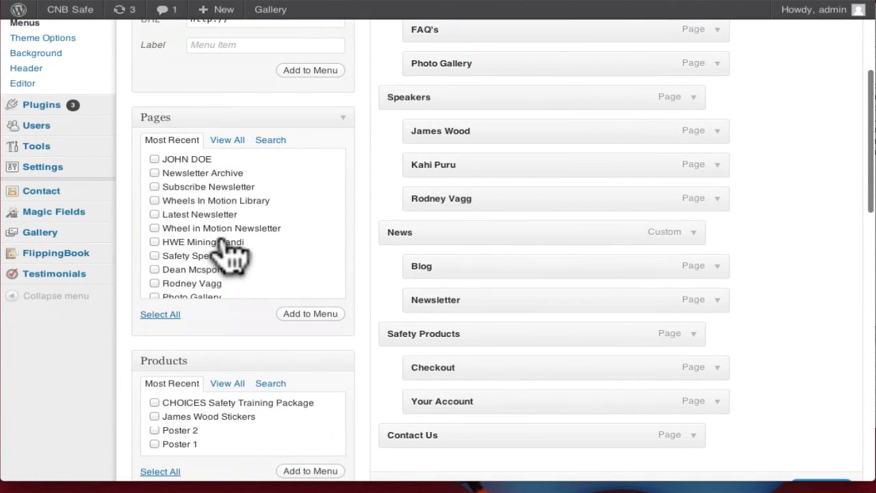
{"action": "scroll", "coordinate": [229, 244], "scroll_direction": "down", "scroll_amount": 4}
{"action": "scroll", "coordinate": [231, 254], "scroll_direction": "up", "scroll_amount": 4}
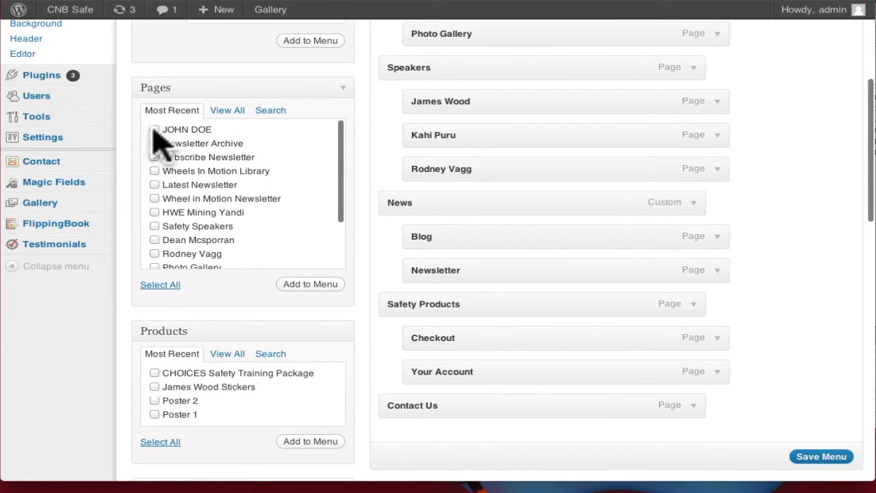
{"action": "left_click", "coordinate": [154, 130]}
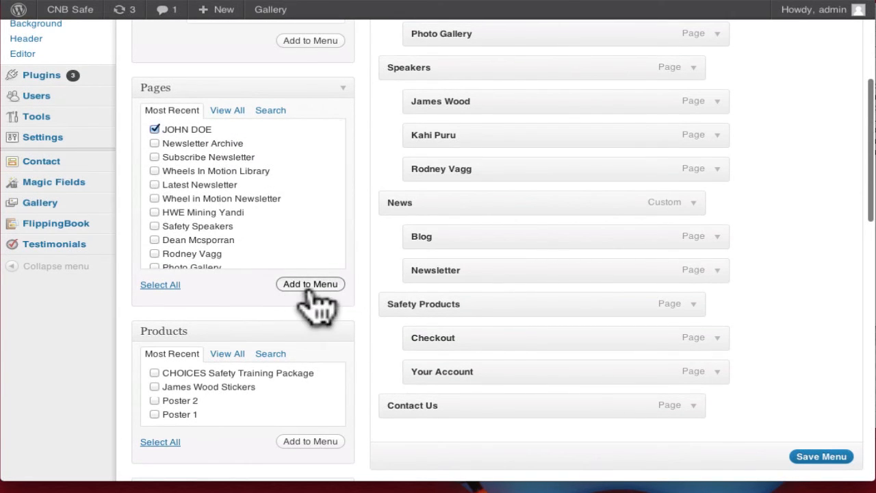
{"action": "left_click", "coordinate": [311, 284]}
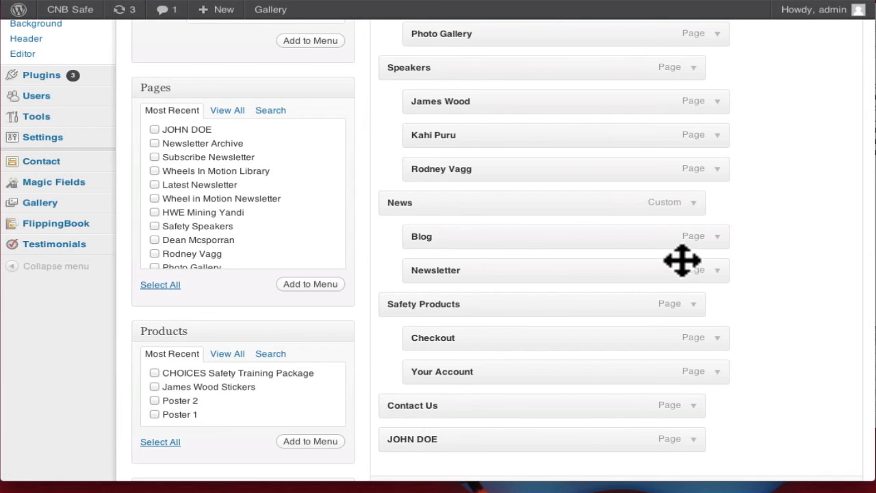
{"action": "scroll", "coordinate": [683, 260], "scroll_direction": "down", "scroll_amount": 15}
{"action": "scroll", "coordinate": [685, 127], "scroll_direction": "up", "scroll_amount": 5}
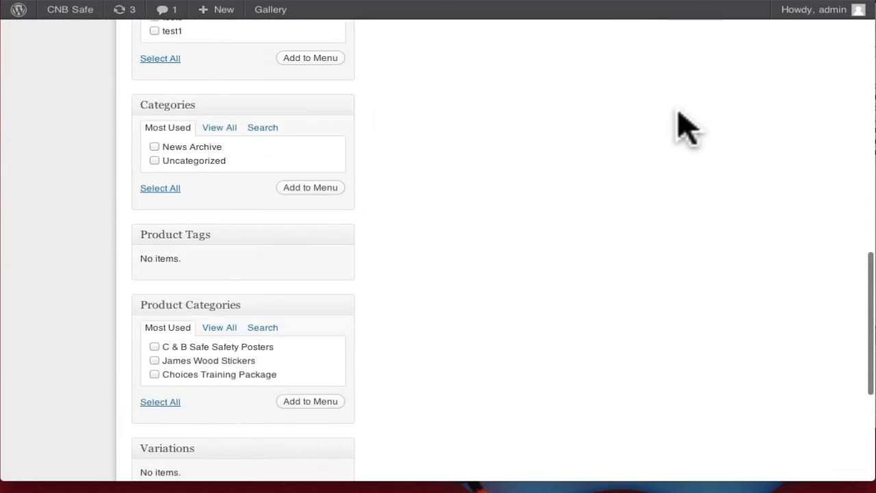
{"action": "scroll", "coordinate": [684, 127], "scroll_direction": "up", "scroll_amount": 4}
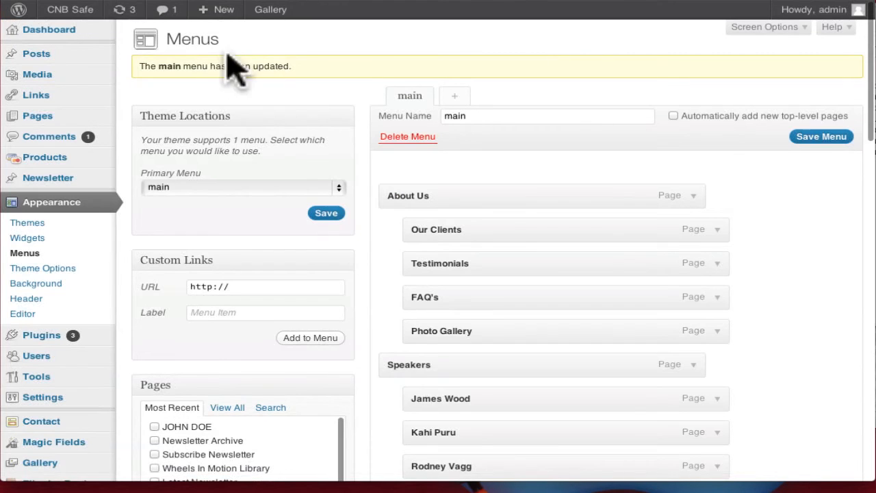
{"action": "scroll", "coordinate": [725, 356], "scroll_direction": "down", "scroll_amount": 5}
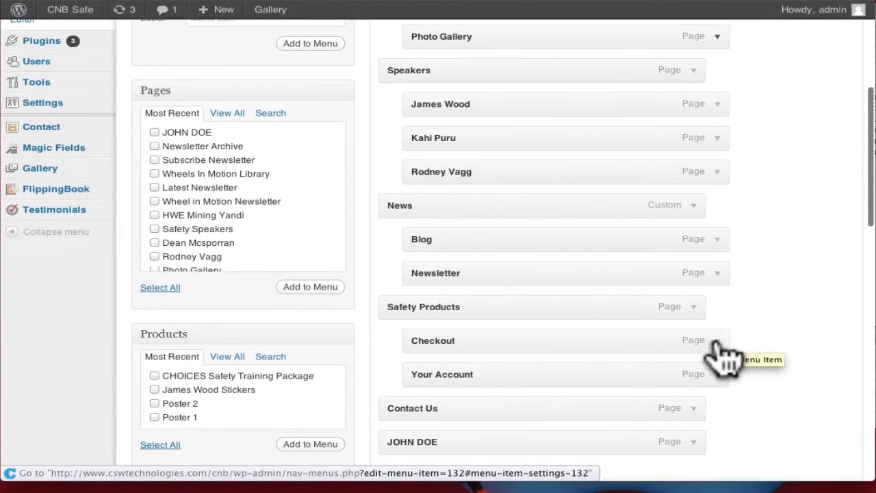
{"action": "left_click_drag", "start_coordinate": [452, 409], "coordinate": [485, 174]}
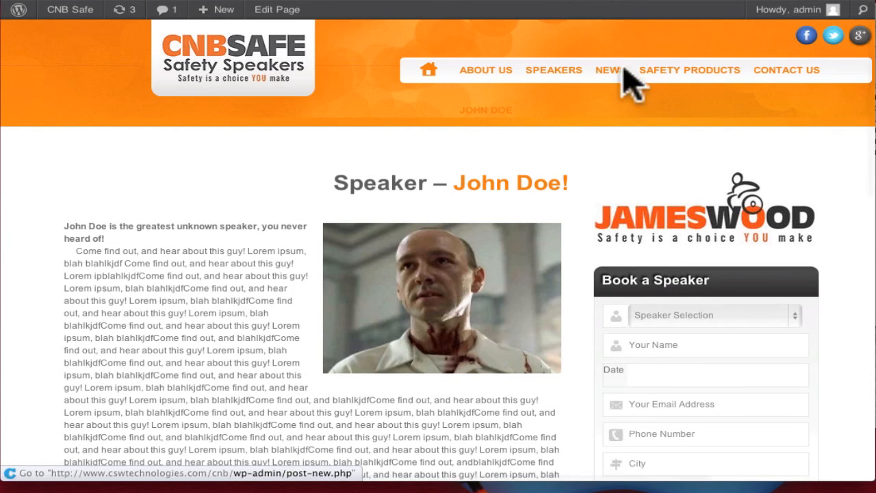
- Open JOHN DOE from the live Speakers dropdown, then save the main menu
{"action": "key", "text": "super+r"}
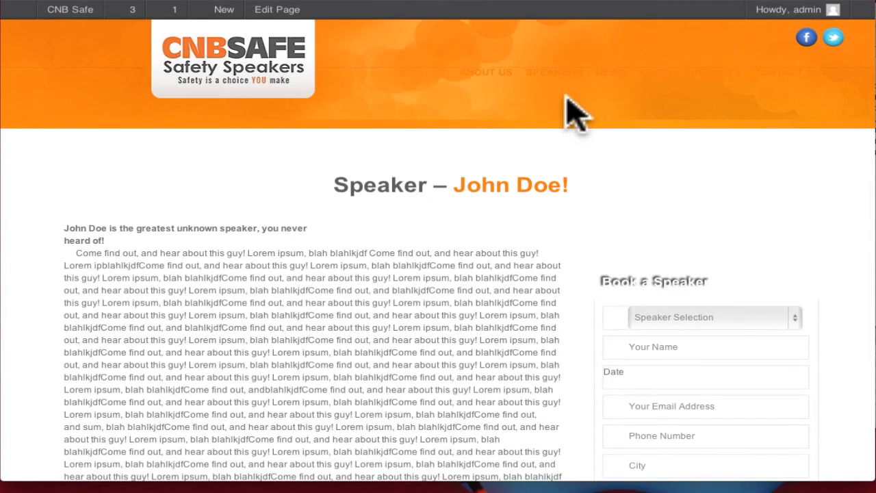
{"action": "mouse_move", "coordinate": [554, 76]}
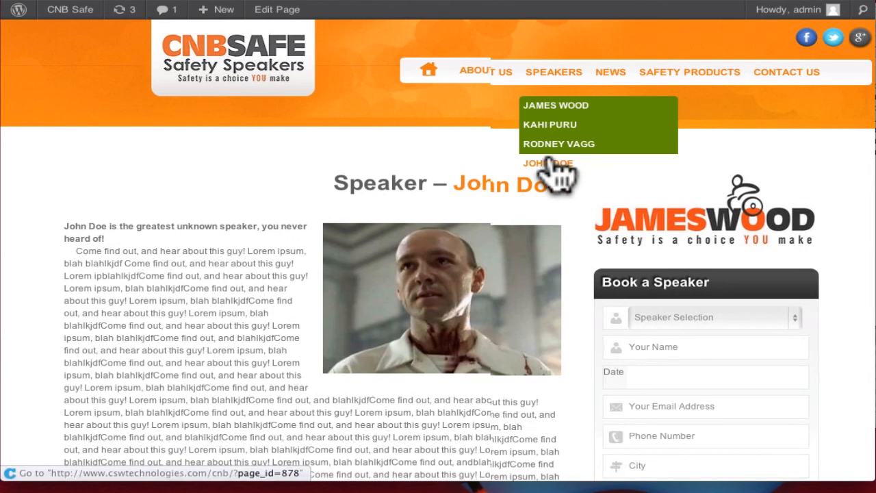
{"action": "left_click", "coordinate": [531, 172]}
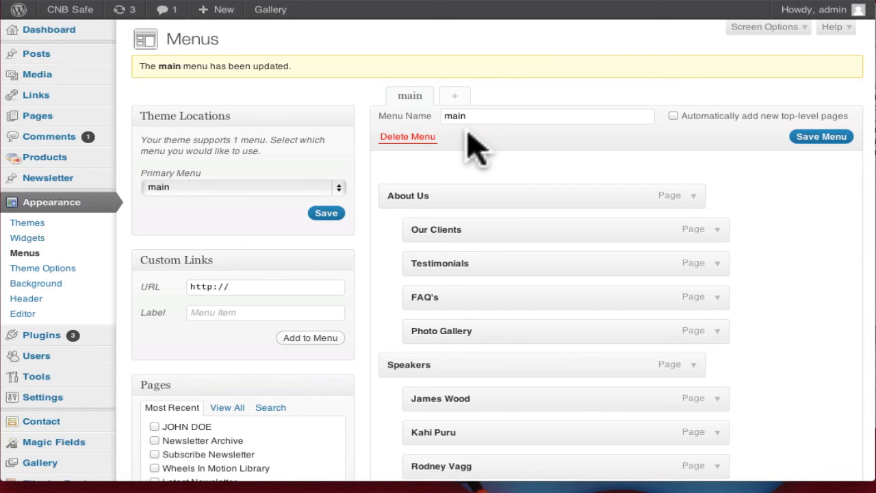
{"action": "left_click", "coordinate": [818, 141]}
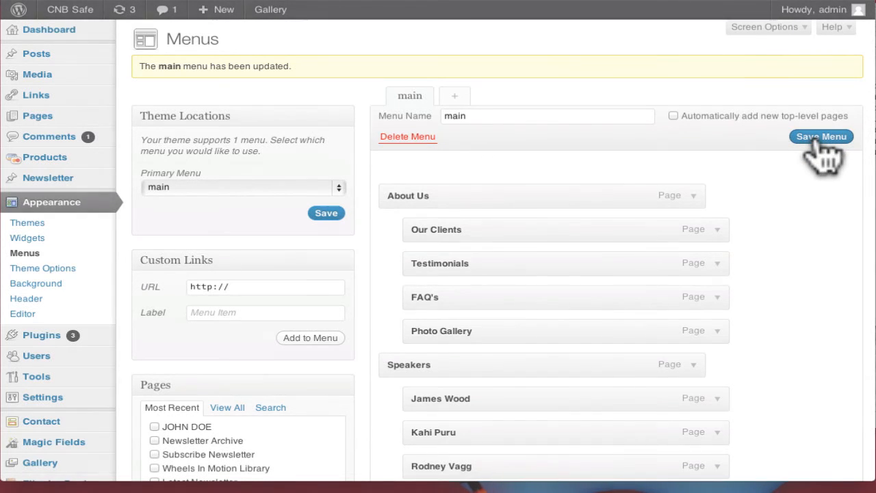